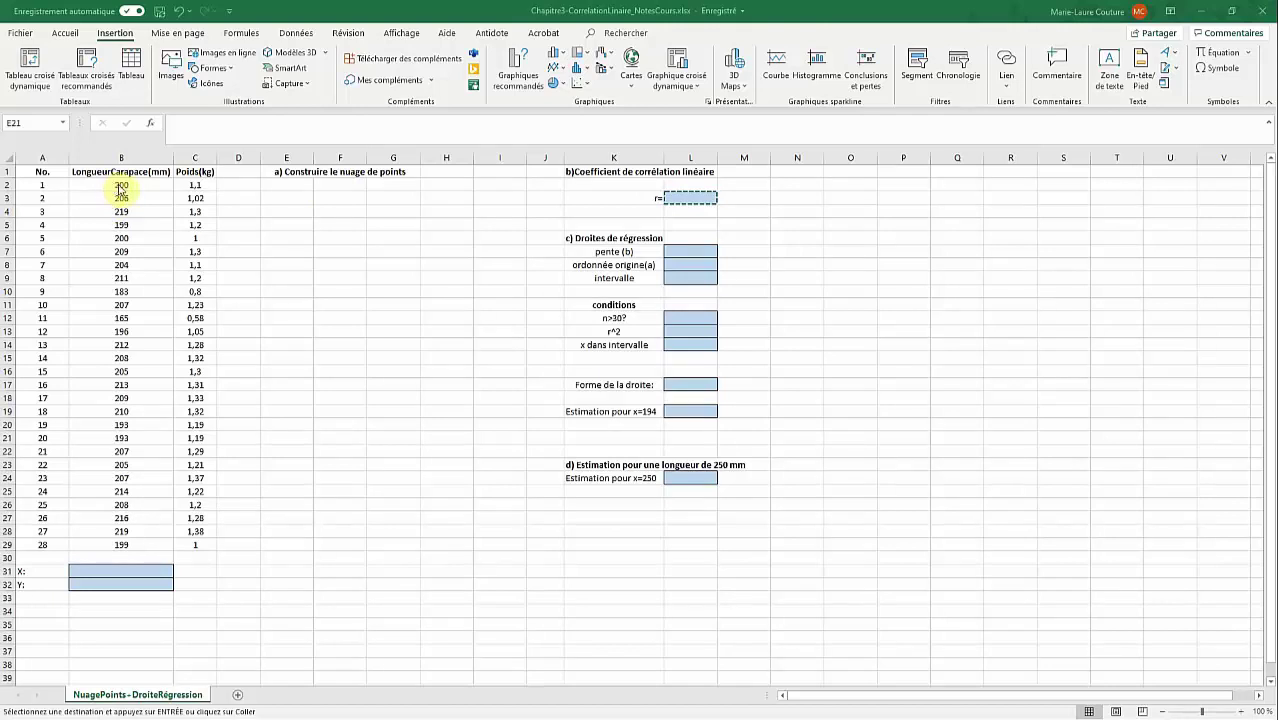
Step: Examine the LongueurCarapace(mm) and Poids(kg) data columns and the empty X and Y variable cells below them
{"action": "left_click", "coordinate": [131, 216]}
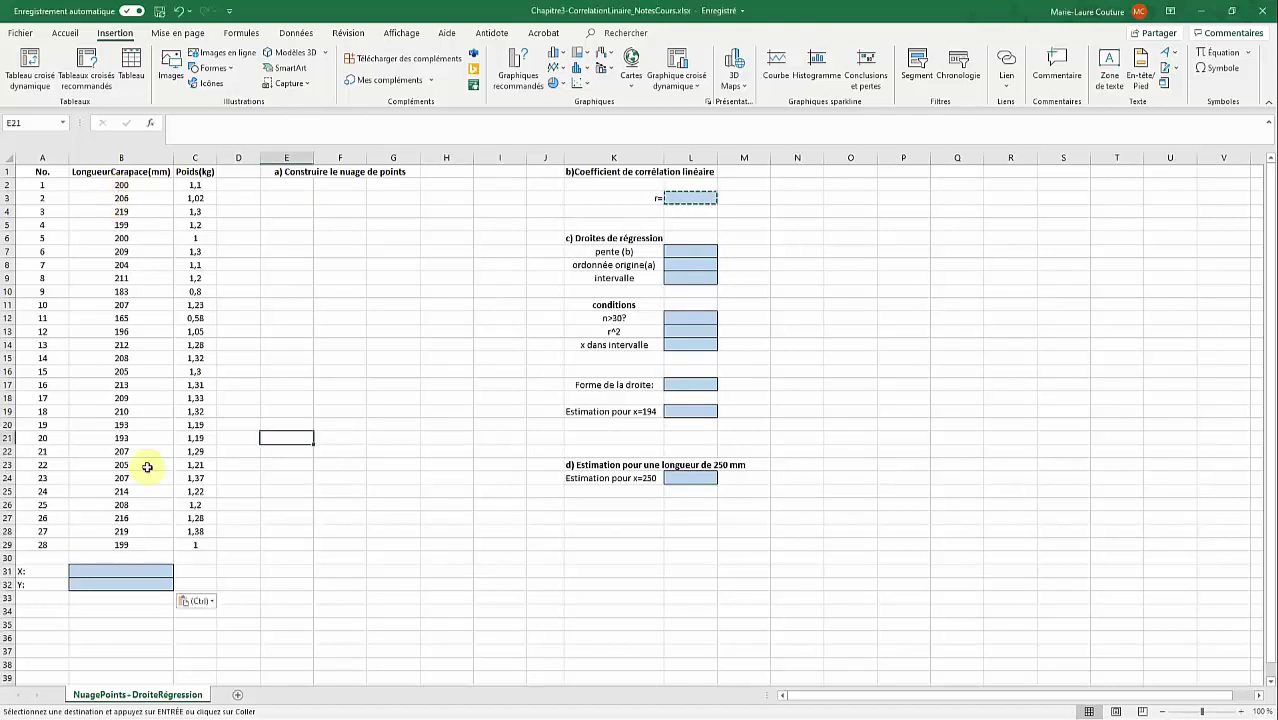
{"action": "left_click", "coordinate": [71, 201]}
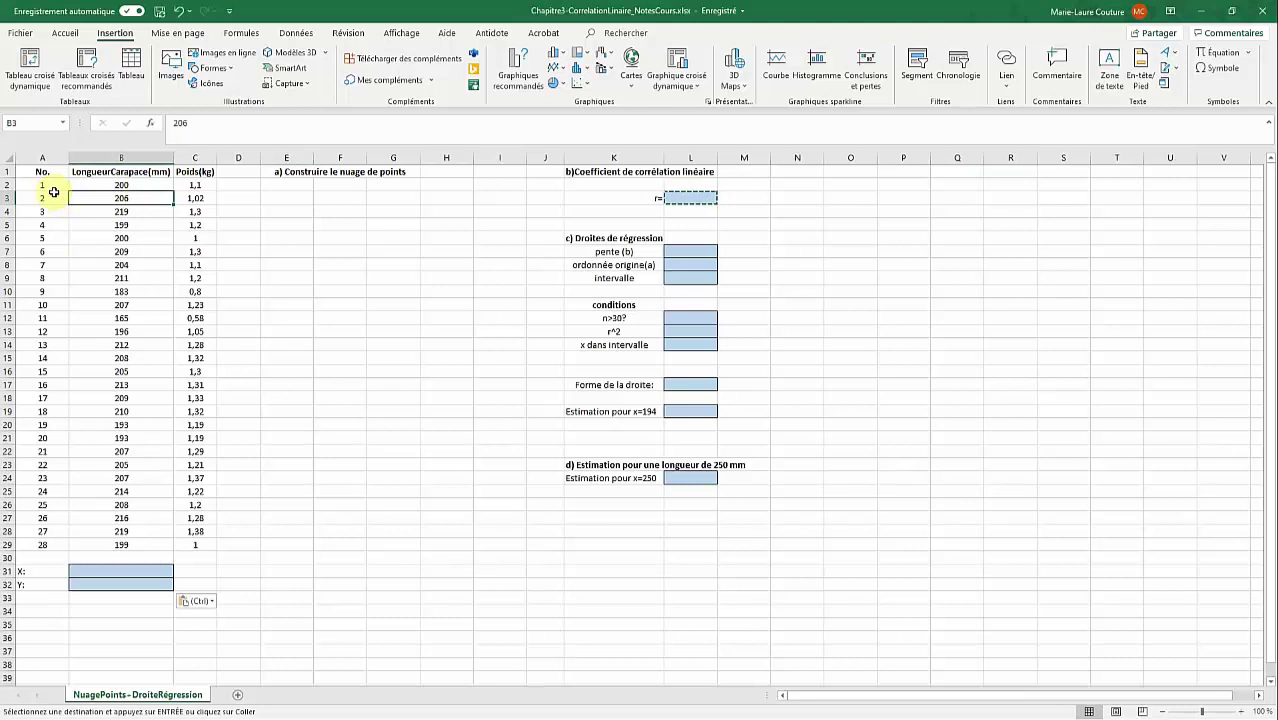
{"action": "left_click", "coordinate": [51, 186]}
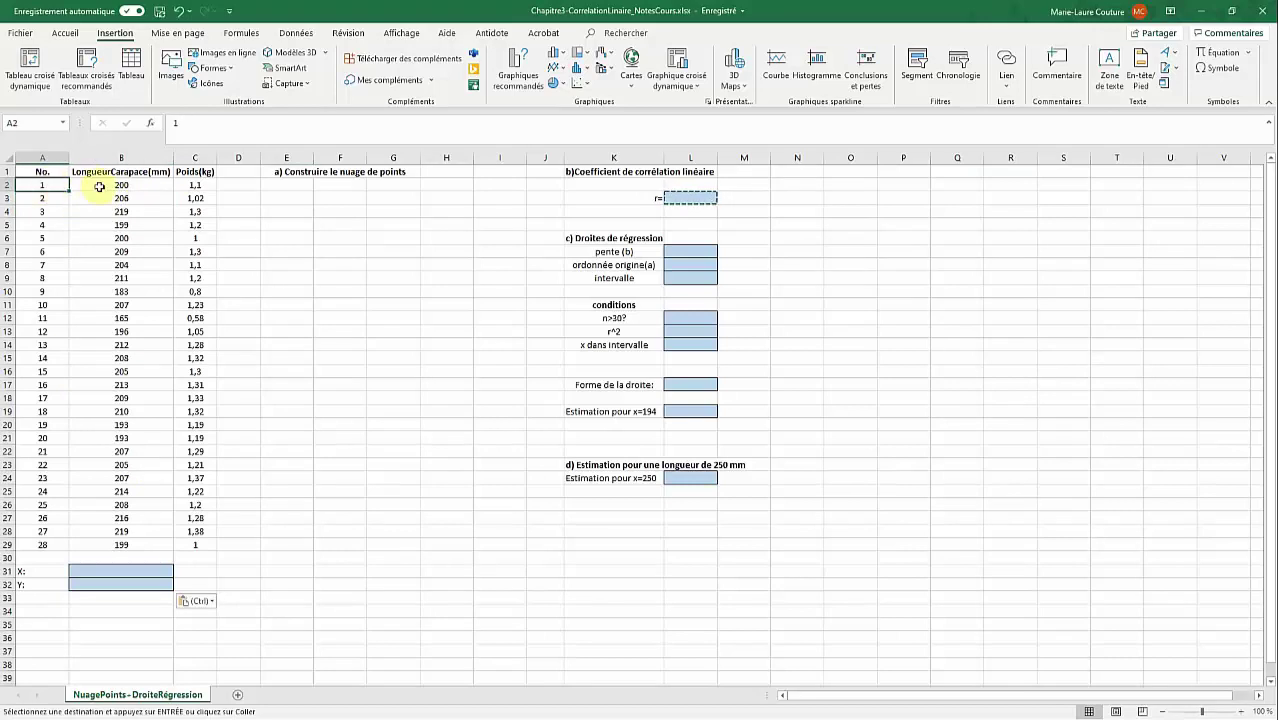
{"action": "left_click", "coordinate": [100, 187]}
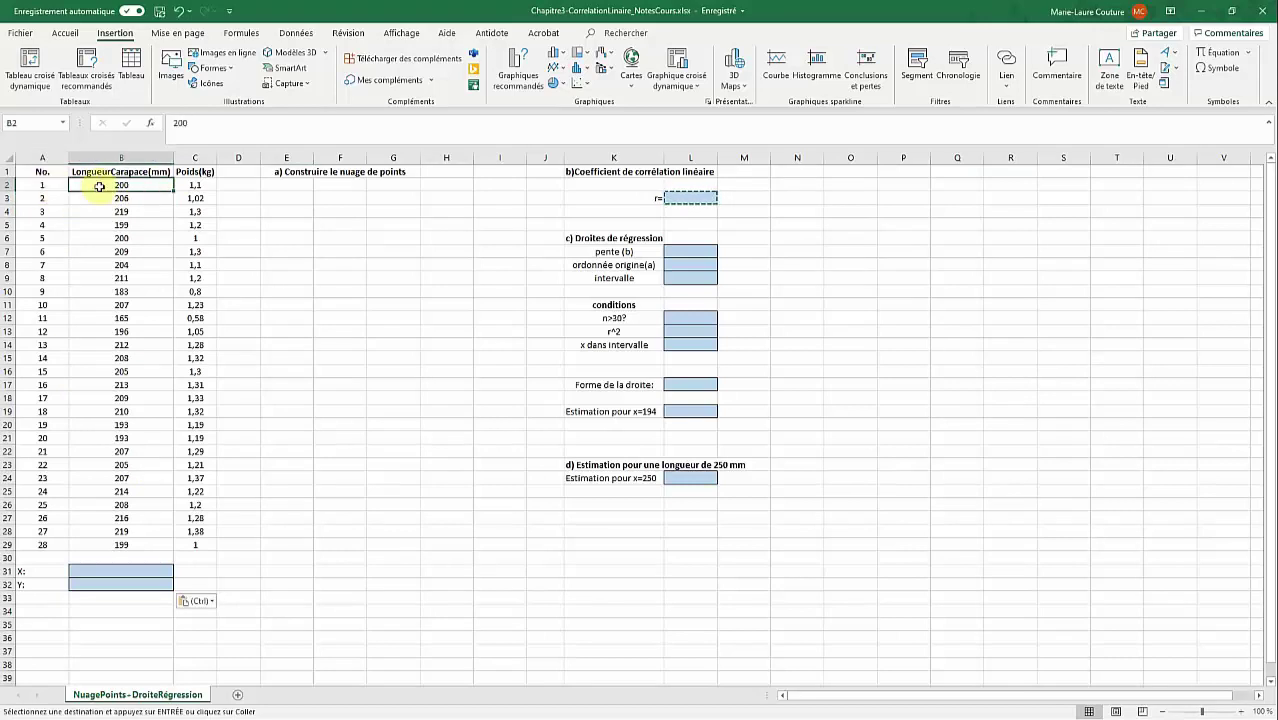
{"action": "left_click", "coordinate": [195, 186]}
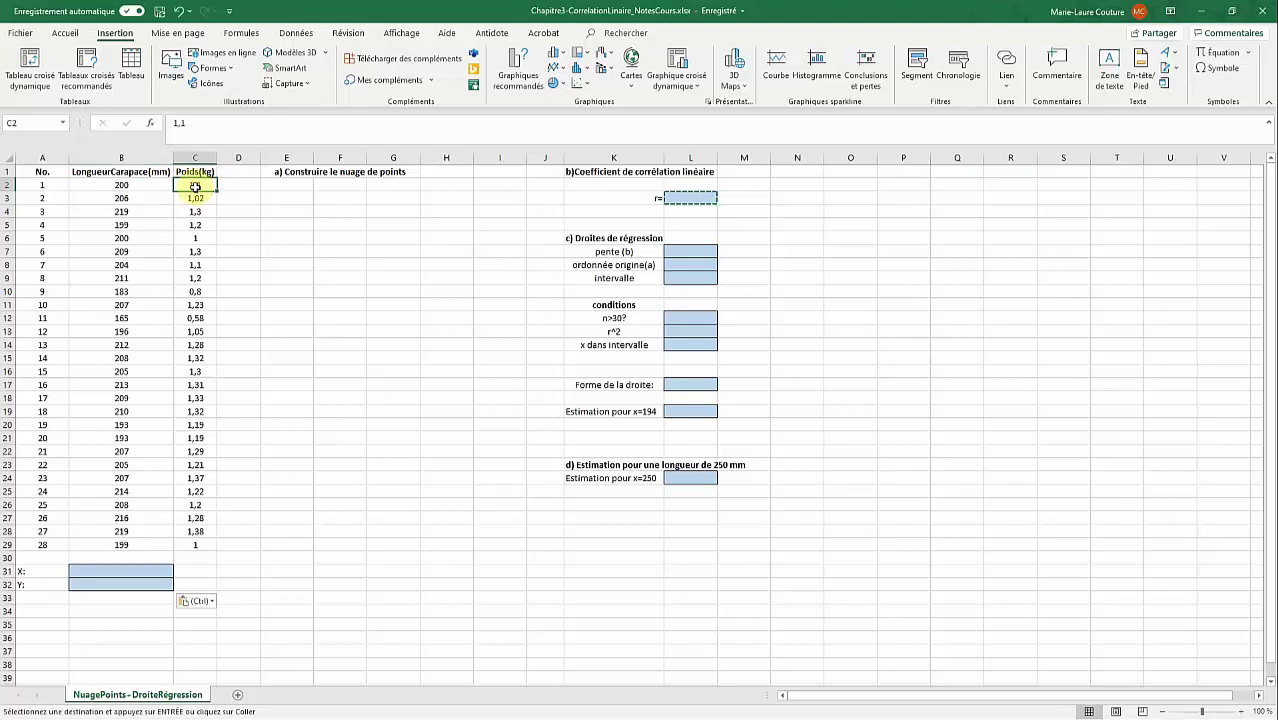
{"action": "left_click", "coordinate": [340, 558]}
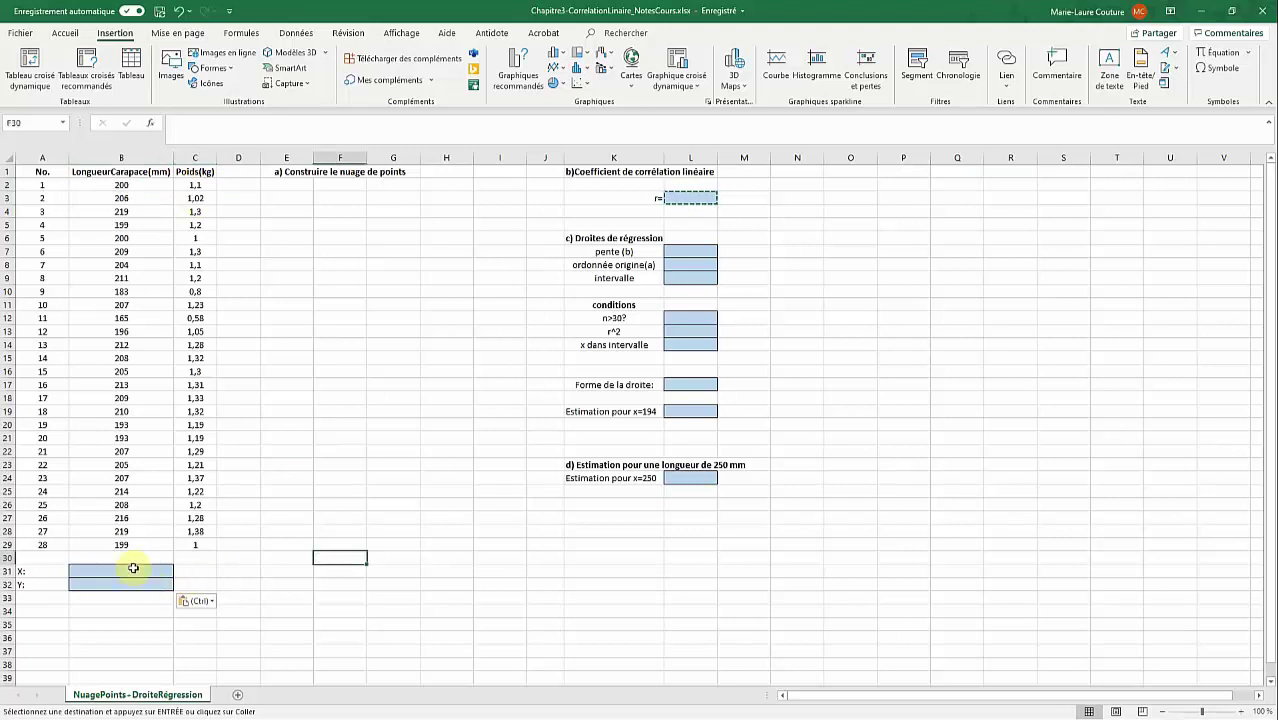
{"action": "left_click", "coordinate": [132, 569]}
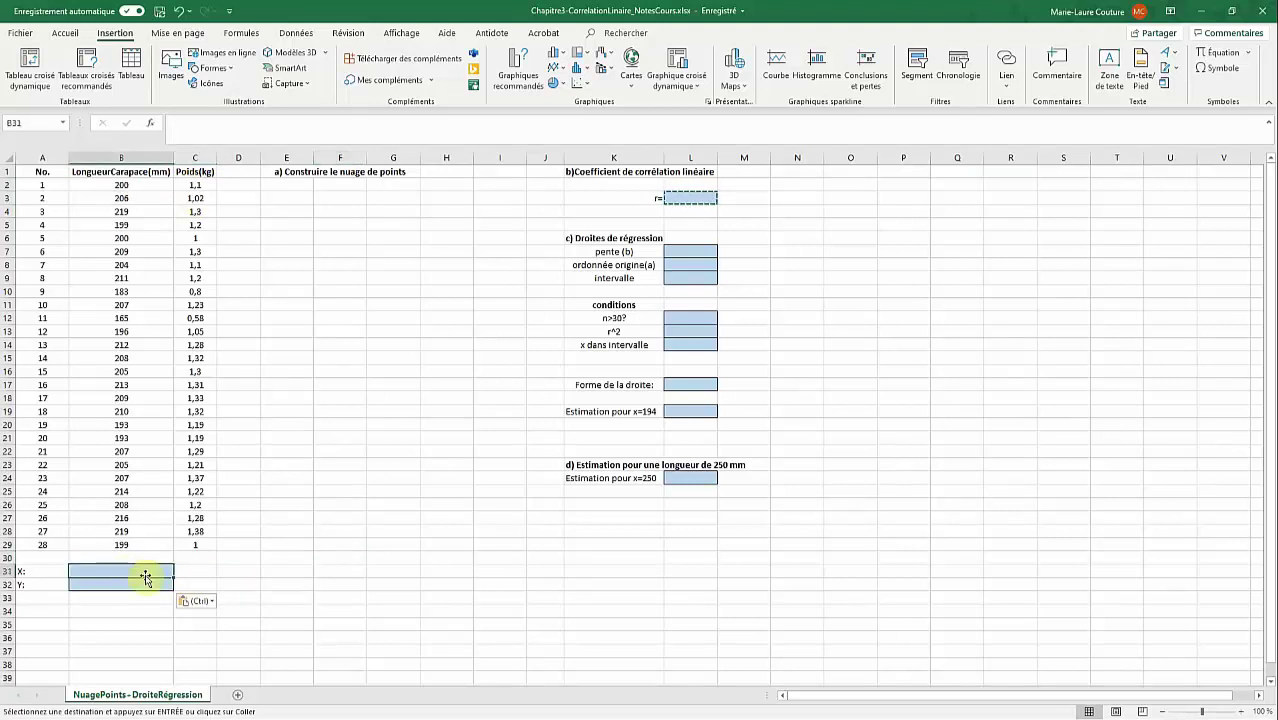
{"action": "left_click", "coordinate": [41, 571]}
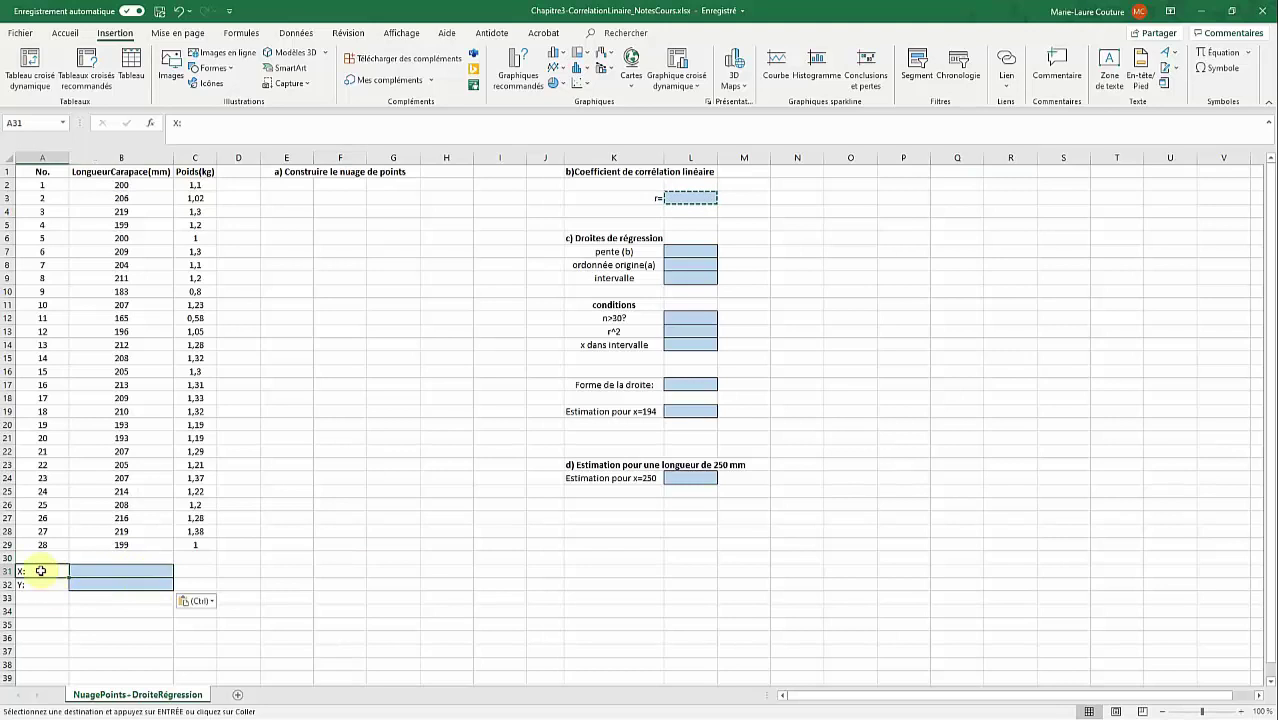
{"action": "left_click", "coordinate": [36, 591]}
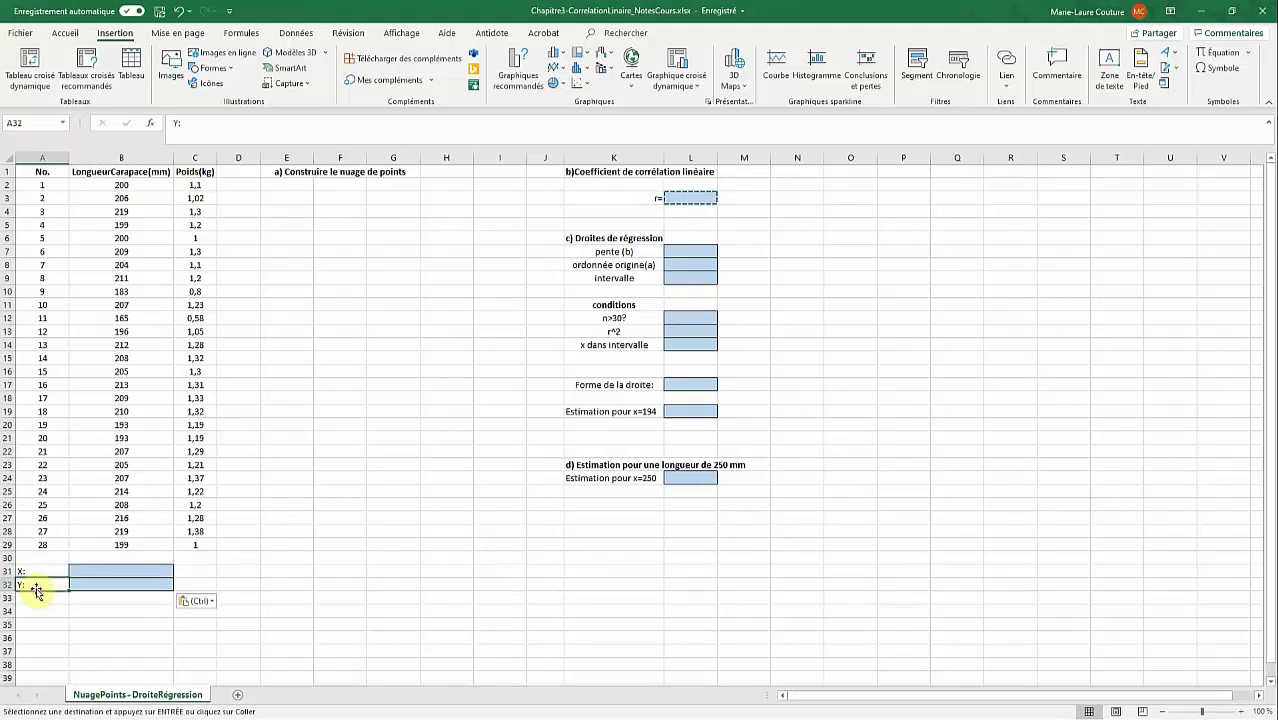
{"action": "left_click", "coordinate": [94, 598]}
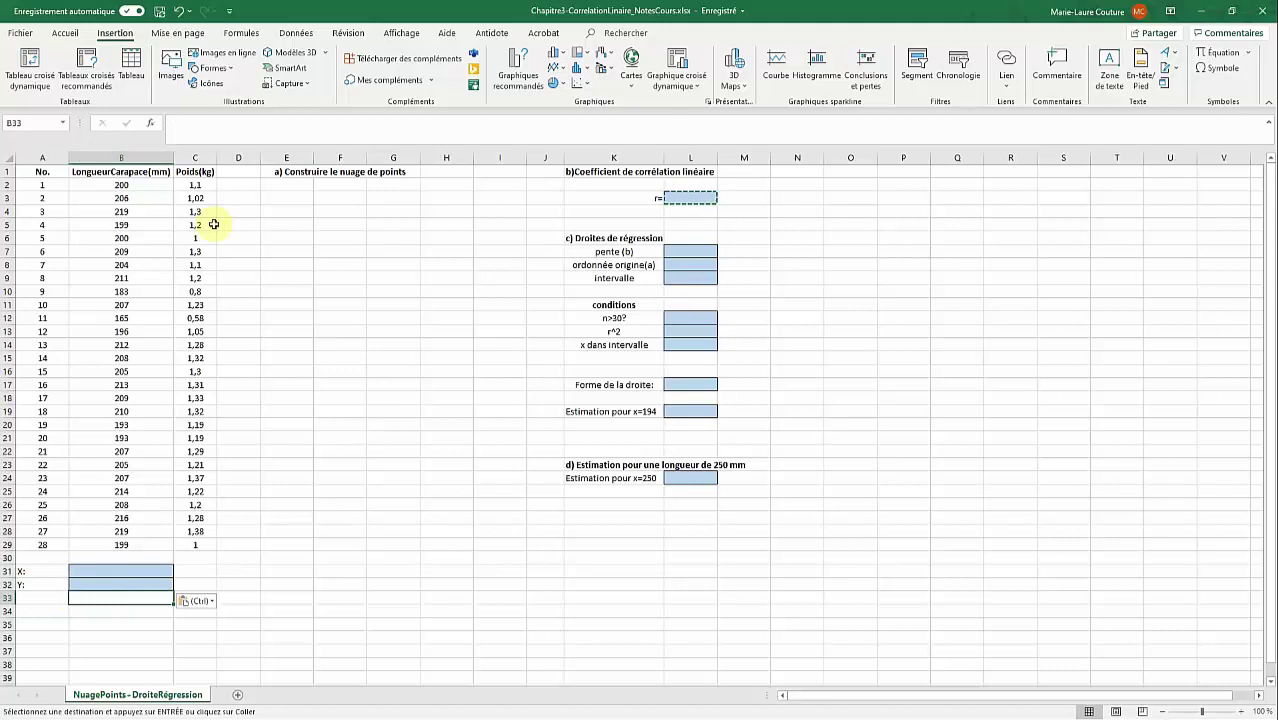
{"action": "left_click", "coordinate": [75, 172]}
{"action": "left_click", "coordinate": [188, 173]}
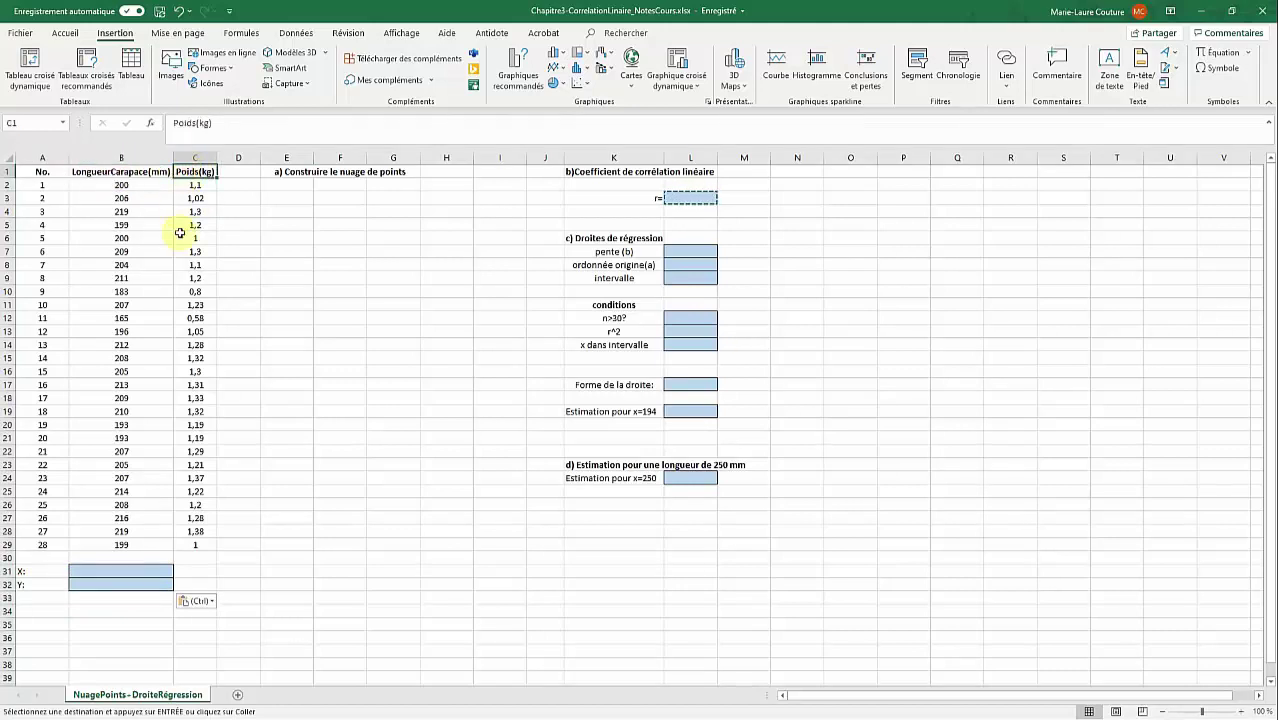
Step: Enter "Poids (kg)" as the Y variable in B32 and "longueur de la carapace (kg)" as the X variable in B31
{"action": "left_click", "coordinate": [112, 585]}
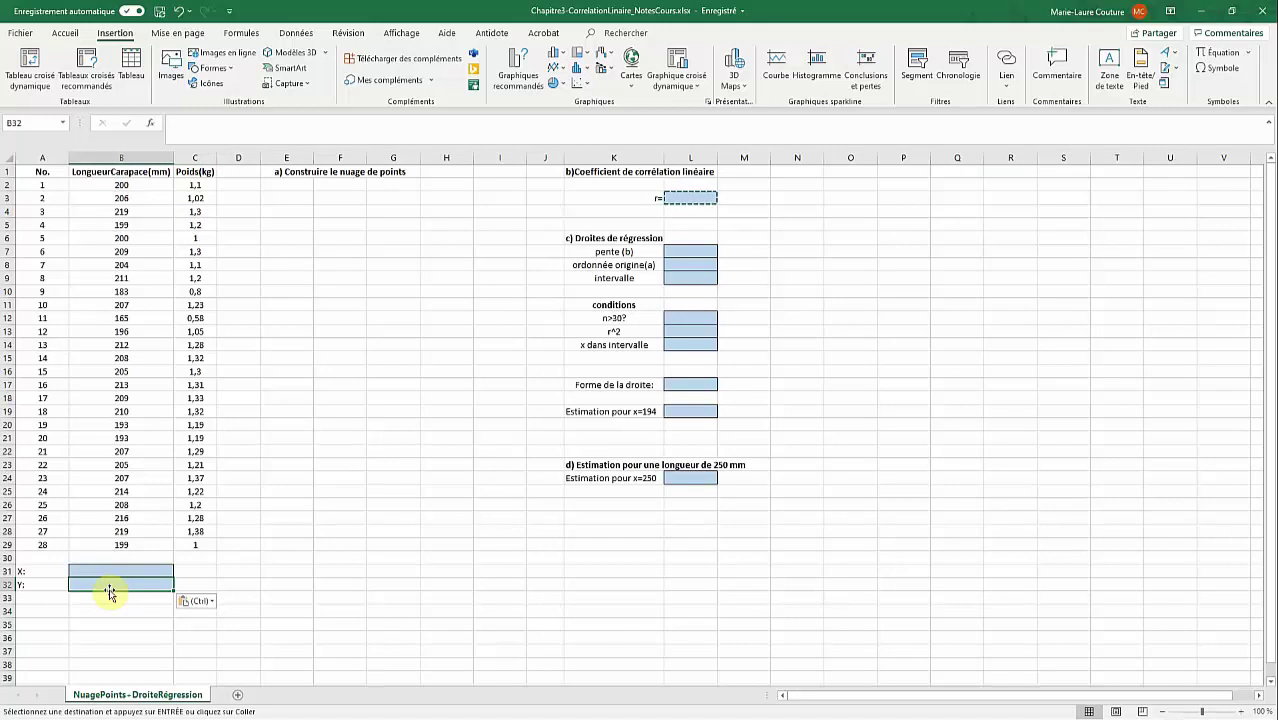
{"action": "type", "text": "Poids (kg)"}
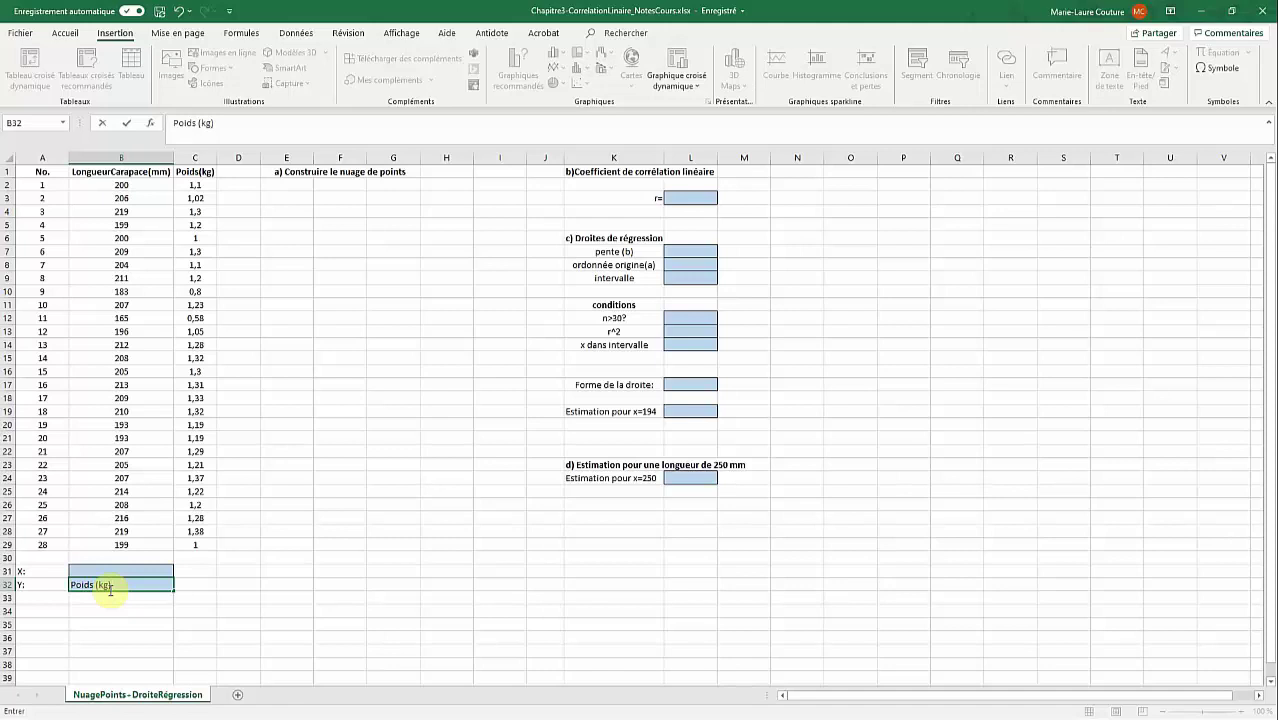
{"action": "left_click", "coordinate": [117, 570]}
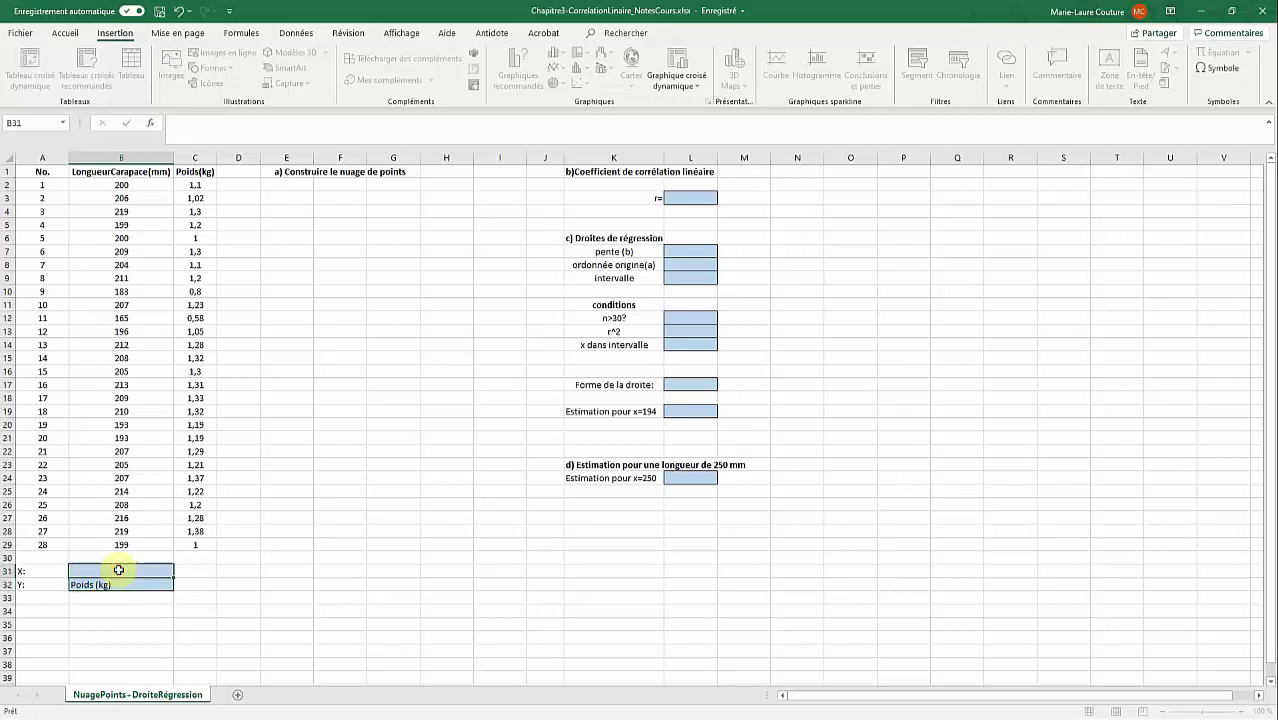
{"action": "type", "text": "longueur de la carapace (kg)"}
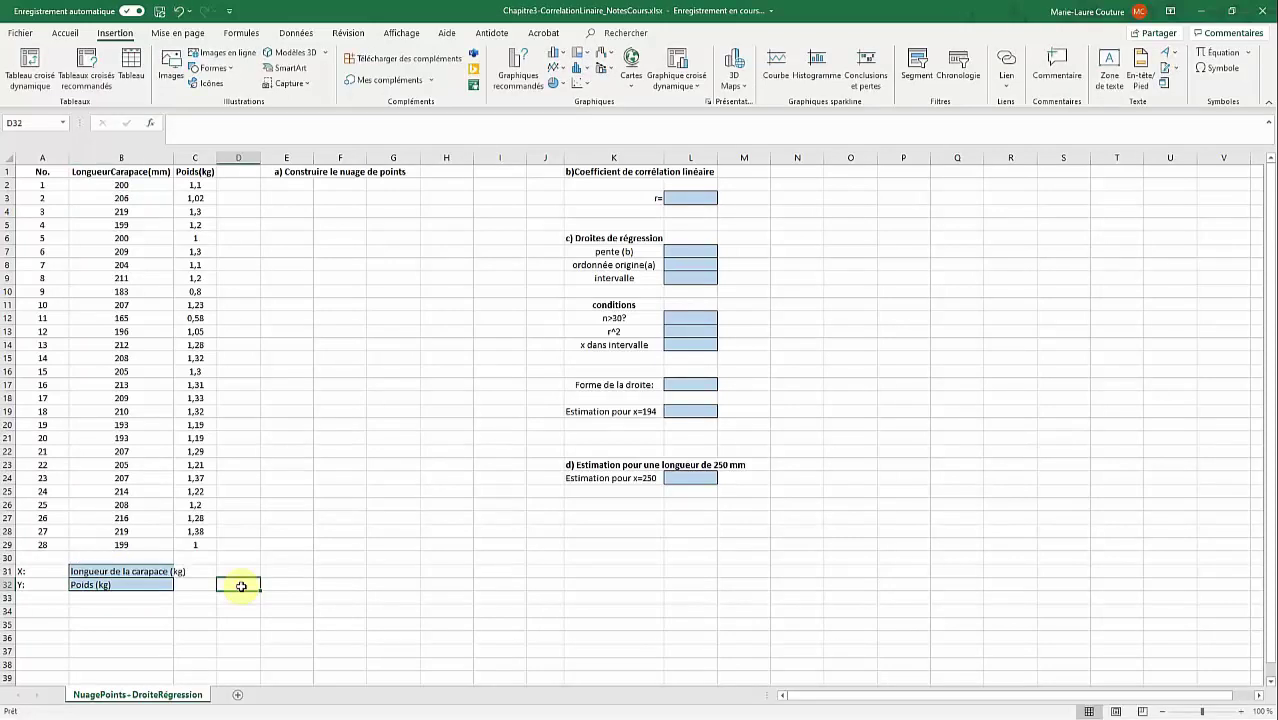
Step: Create named ranges from the whole data table, taking the names from its top row
{"action": "left_click", "coordinate": [137, 264]}
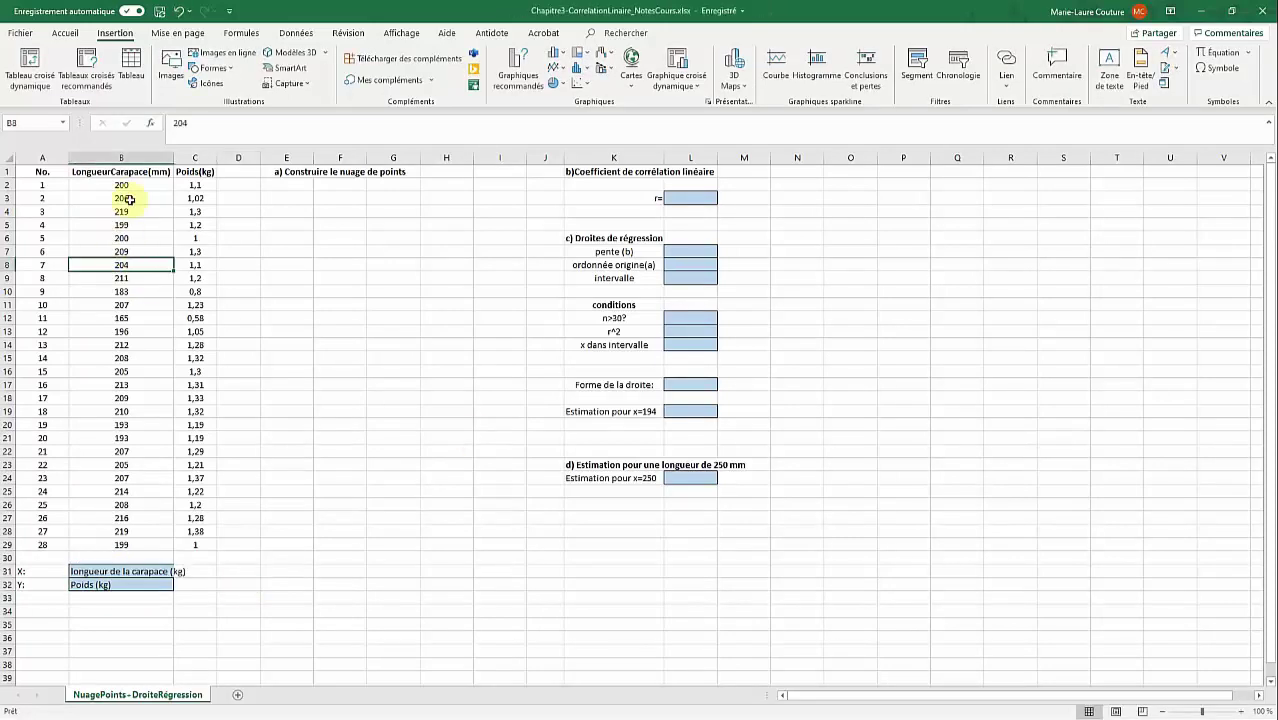
{"action": "left_click", "coordinate": [130, 200]}
{"action": "key", "text": "ctrl+a"}
{"action": "left_click", "coordinate": [241, 33]}
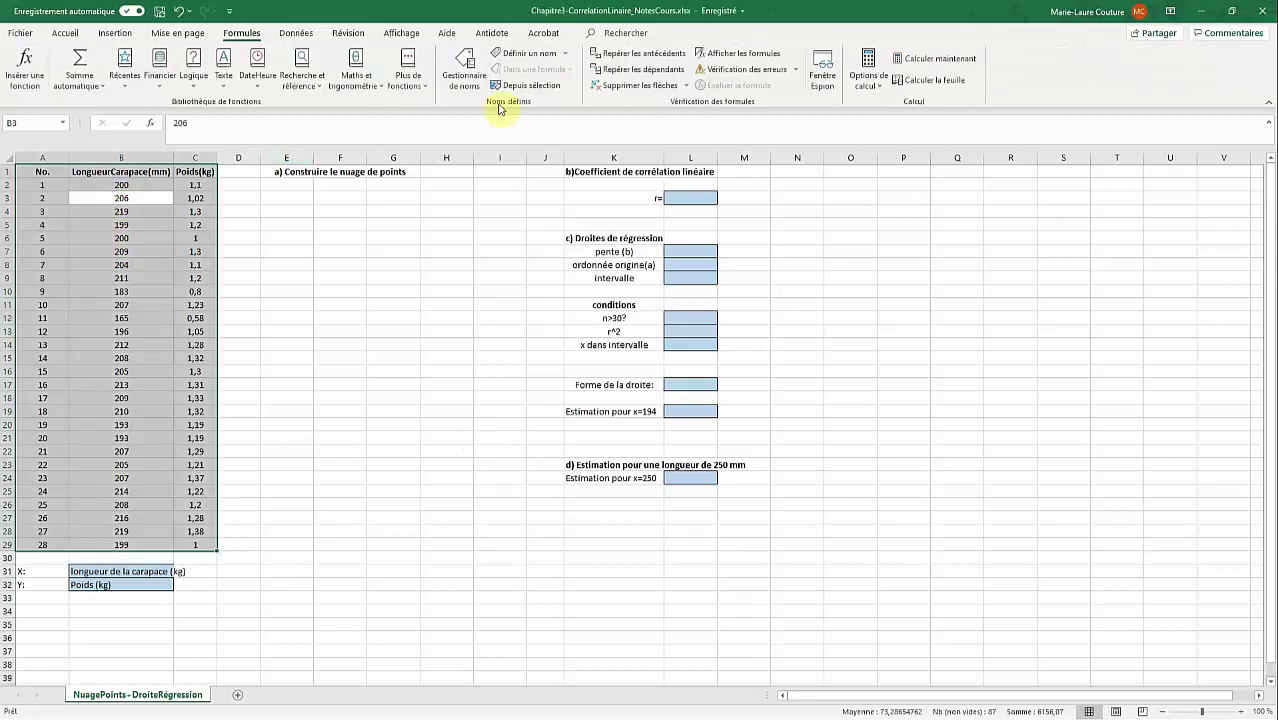
{"action": "left_click", "coordinate": [530, 86]}
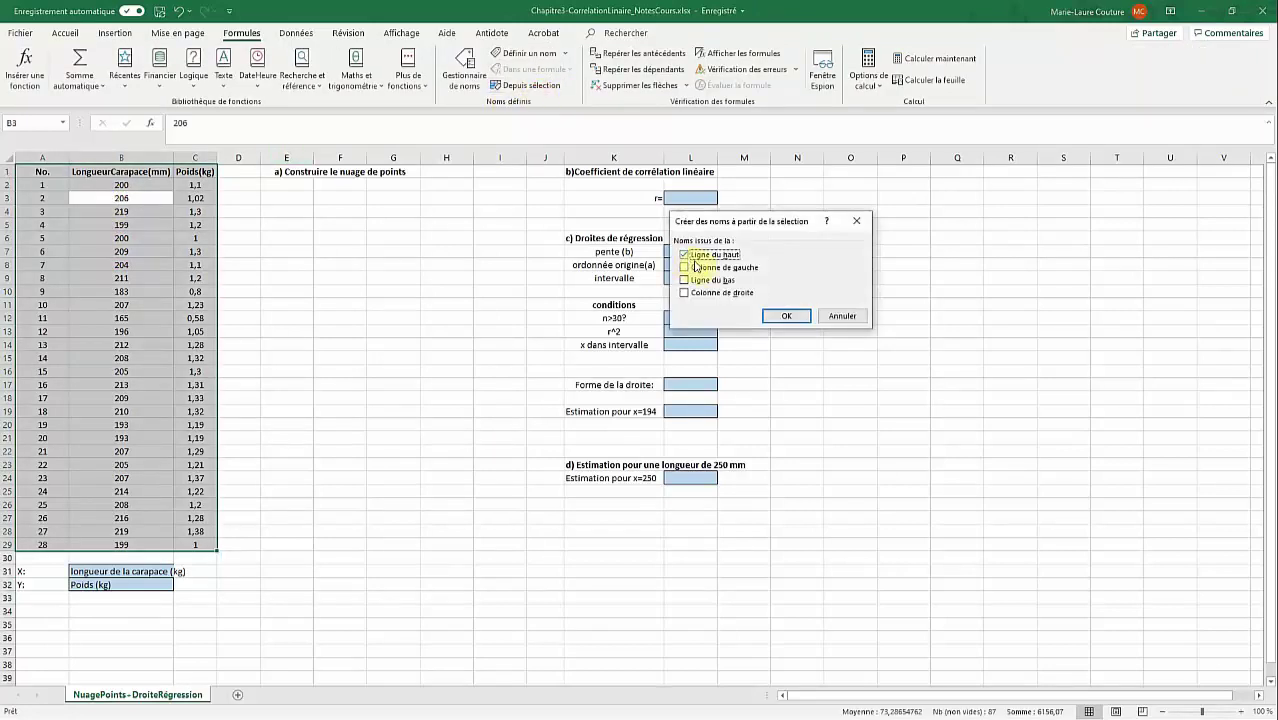
{"action": "left_click", "coordinate": [786, 317]}
Step: Insert a markers-only scatter chart under "a) Construire le nuage de points" with B2:C29 as its data source
{"action": "left_click", "coordinate": [286, 197]}
{"action": "left_click", "coordinate": [115, 33]}
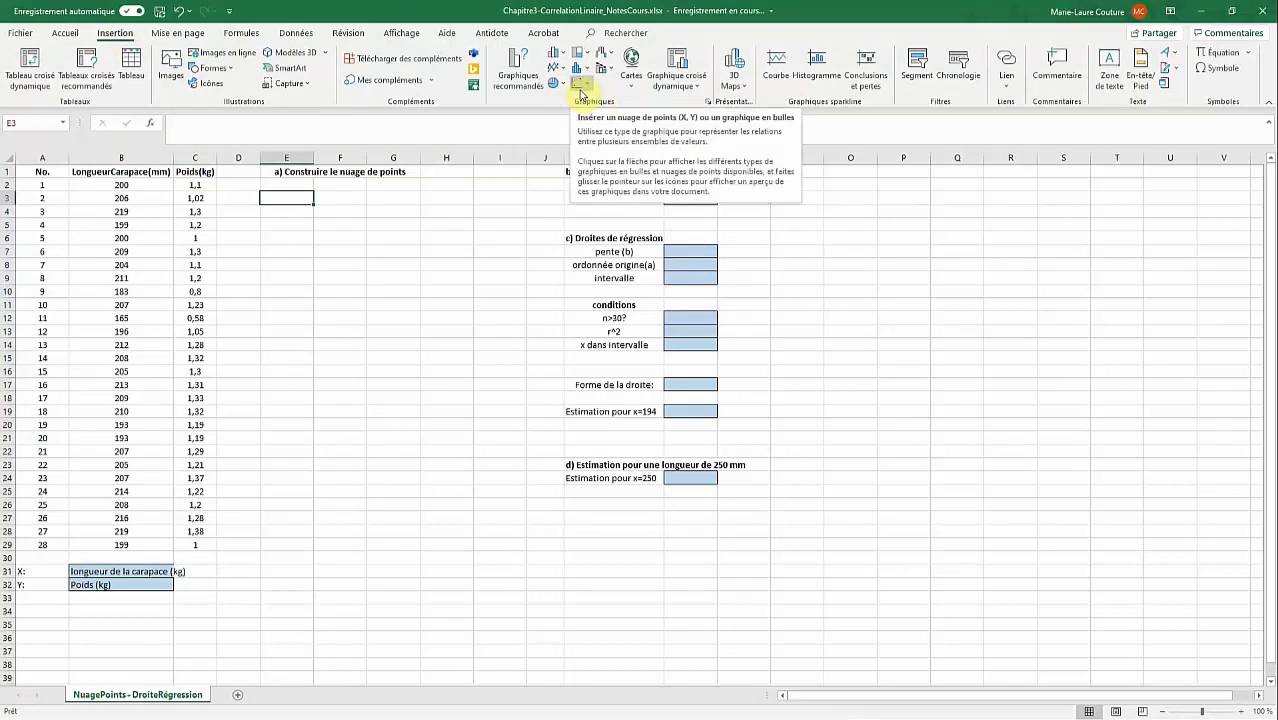
{"action": "left_click", "coordinate": [581, 93]}
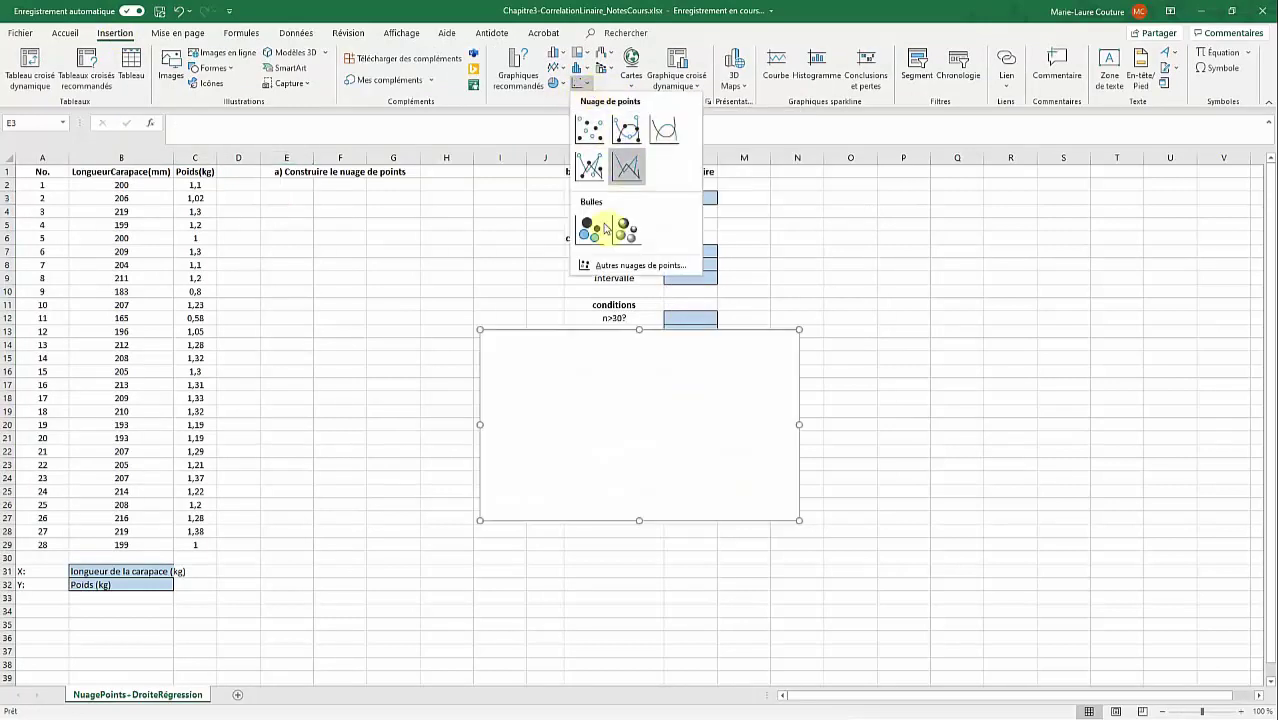
{"action": "left_click", "coordinate": [588, 130]}
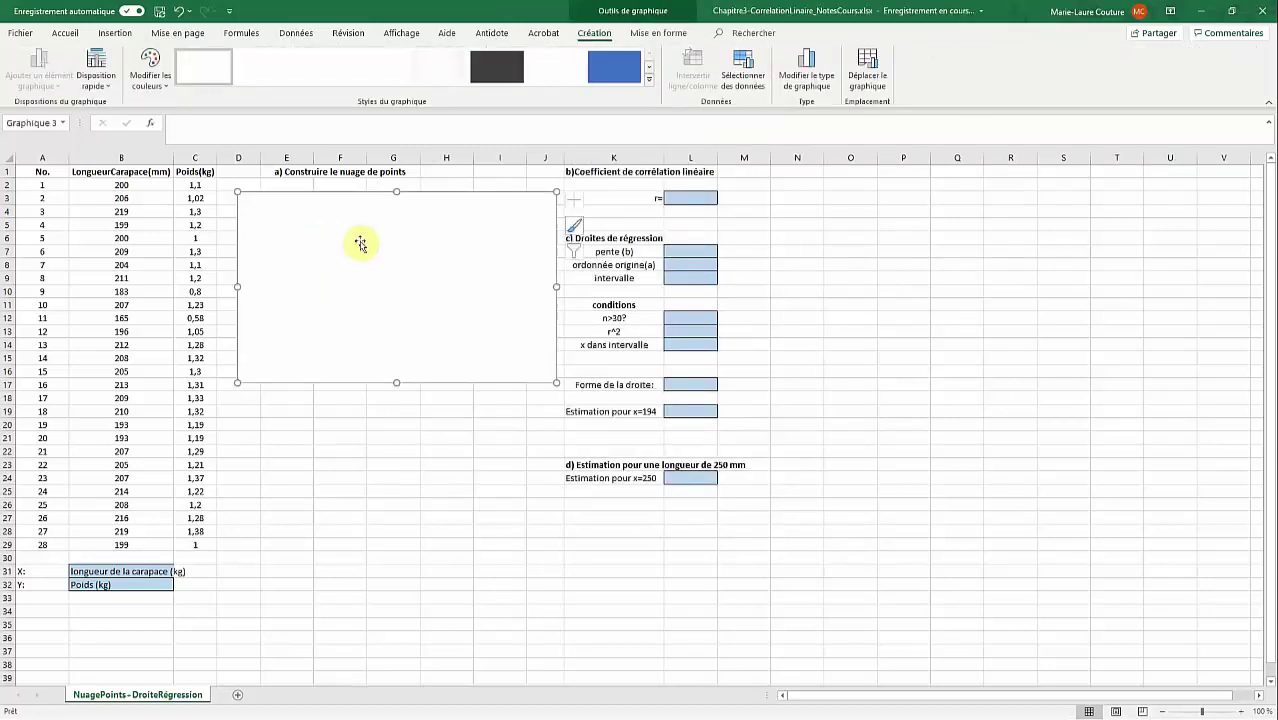
{"action": "left_click", "coordinate": [731, 87]}
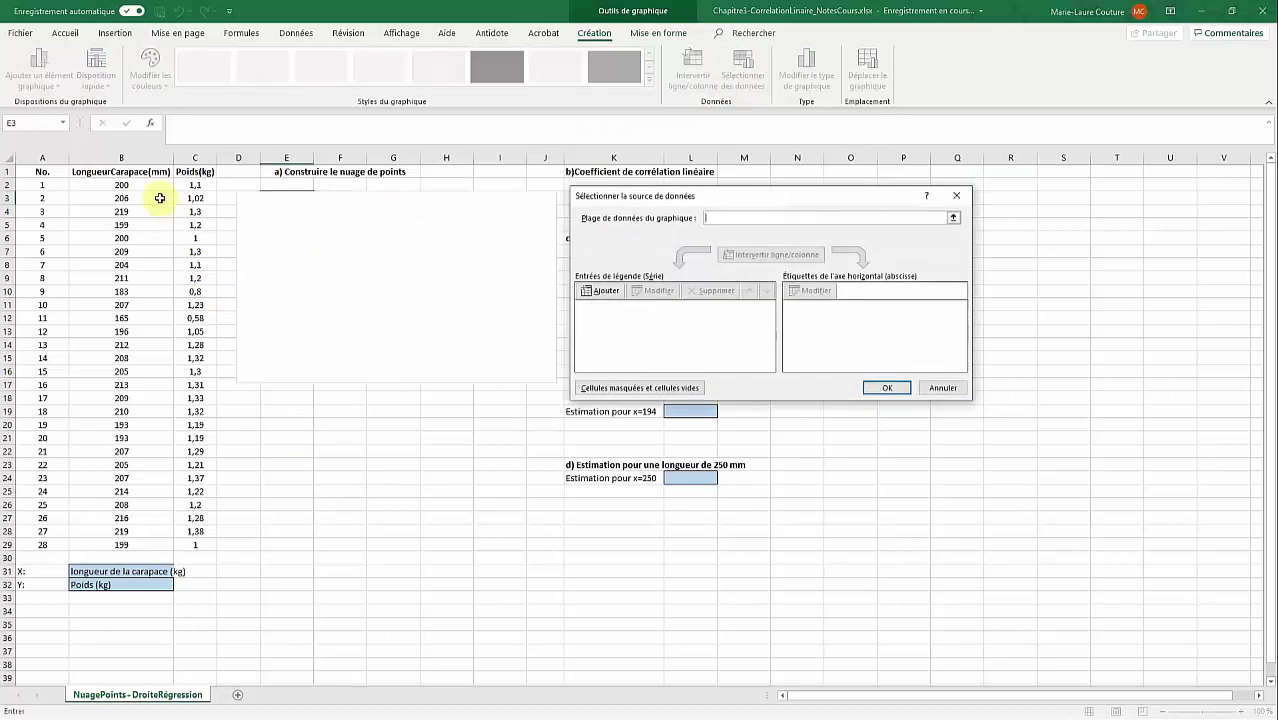
{"action": "left_click_drag", "start_coordinate": [132, 184], "coordinate": [183, 546]}
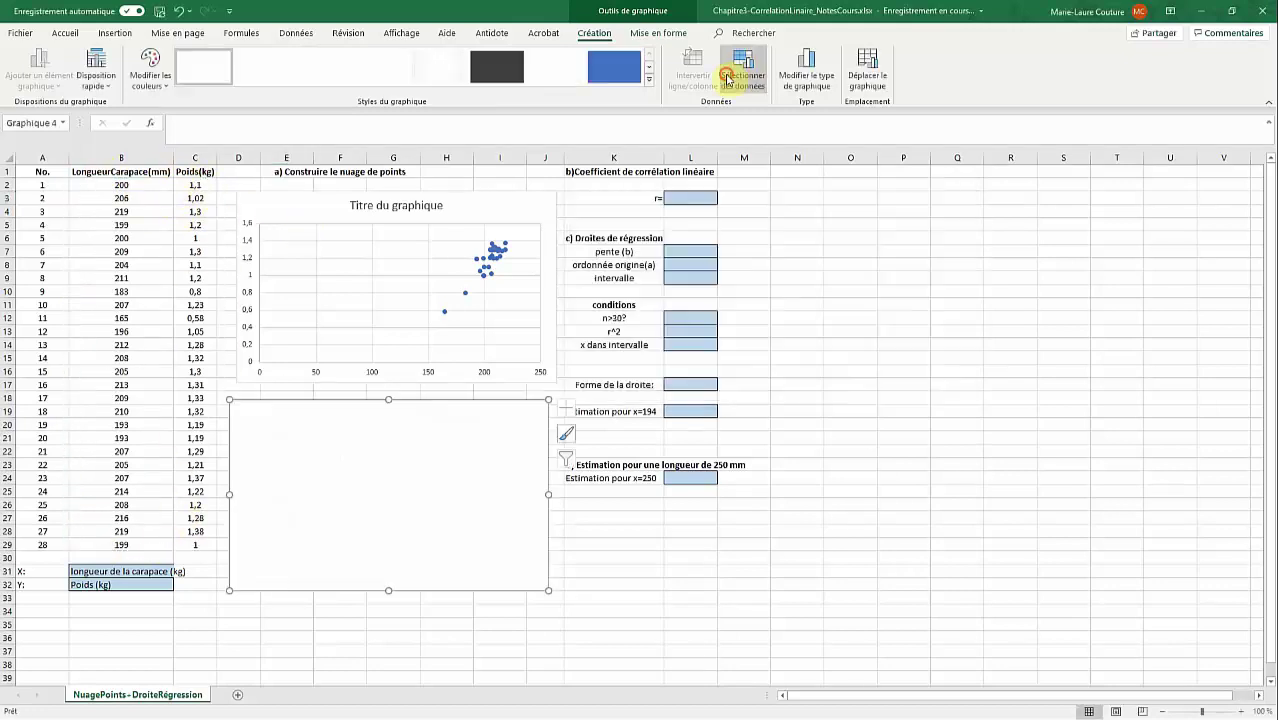
Step: Add a series to the second, empty scatter chart with the named range LongueurCarapace_mm as its X values
{"action": "left_click", "coordinate": [733, 66]}
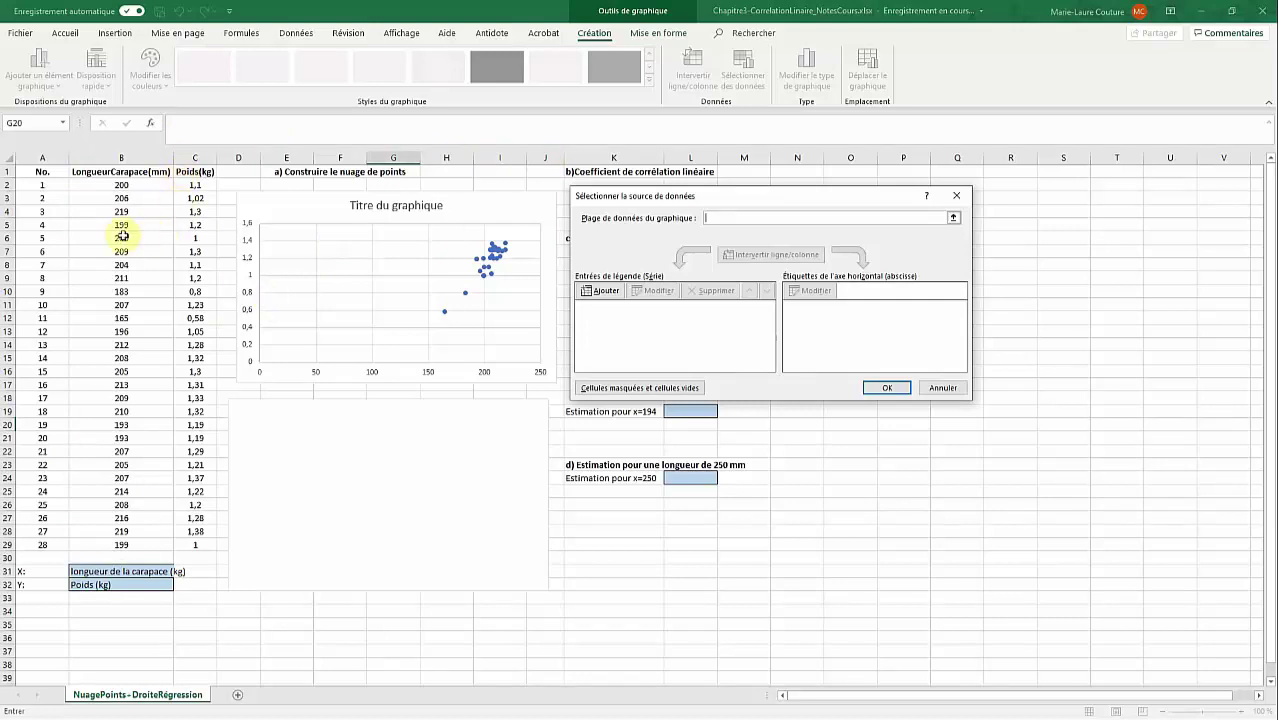
{"action": "left_click", "coordinate": [607, 291]}
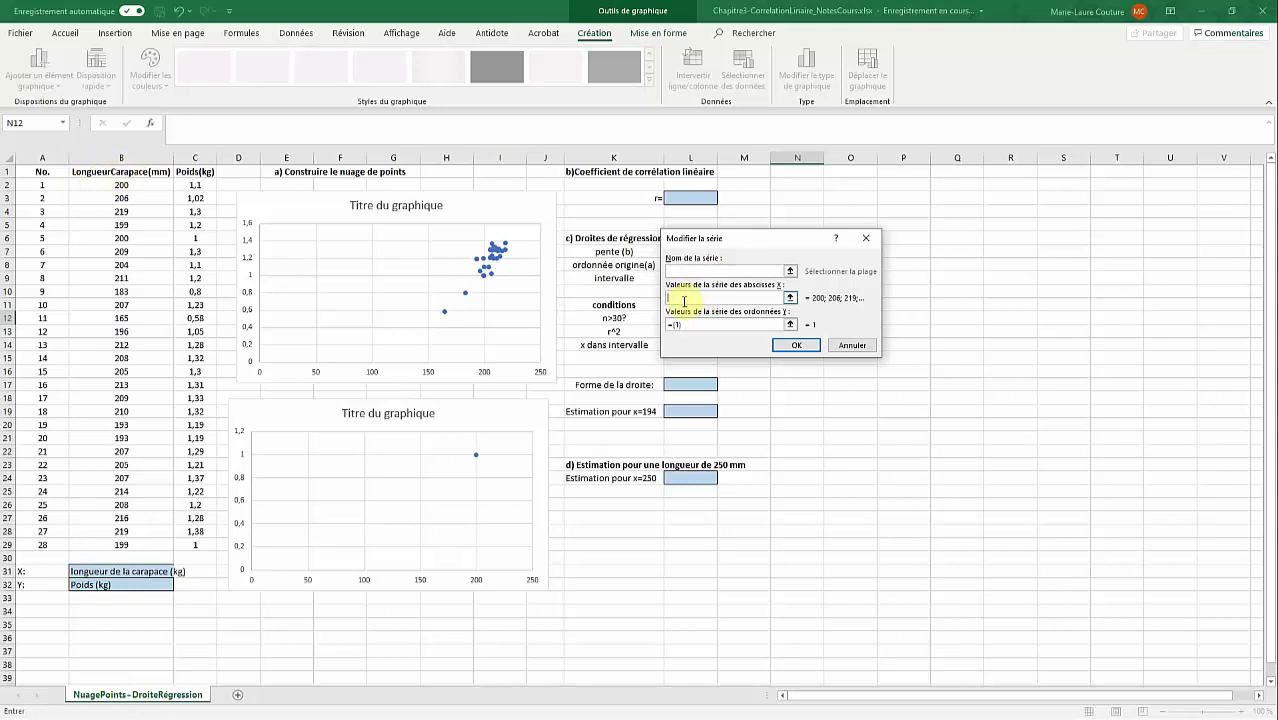
{"action": "left_click", "coordinate": [789, 187]}
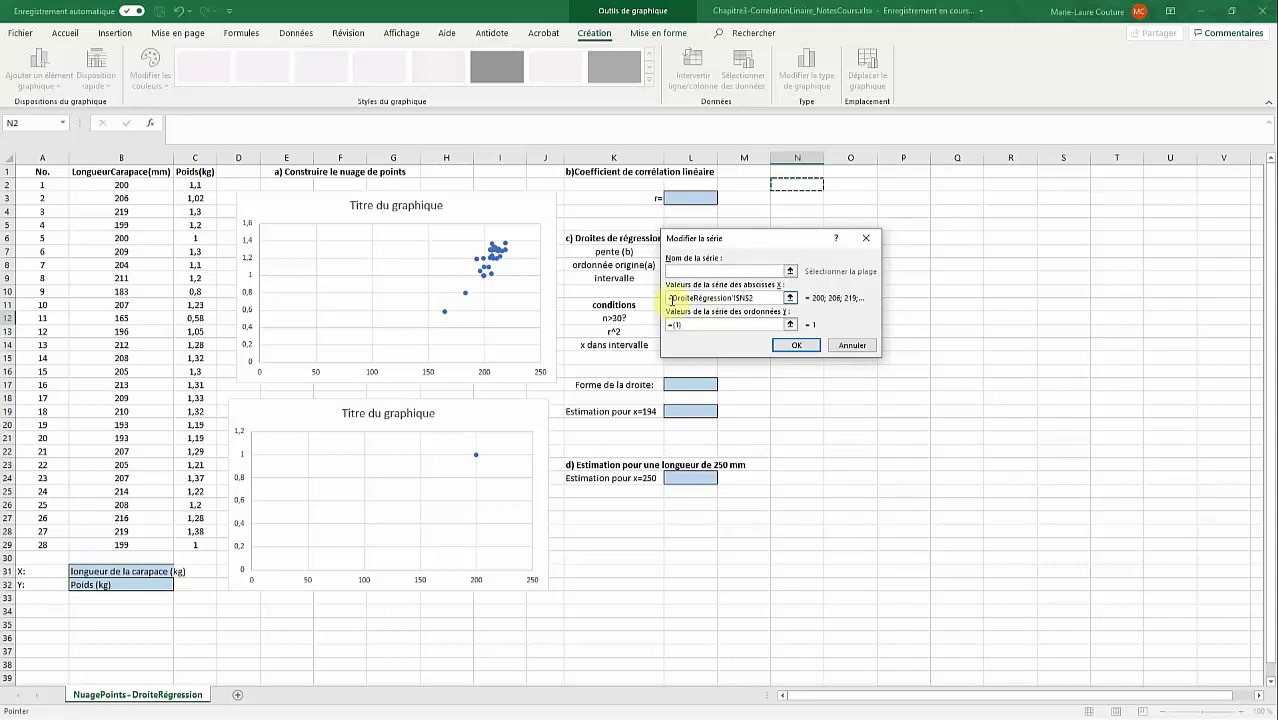
{"action": "left_click", "coordinate": [752, 298]}
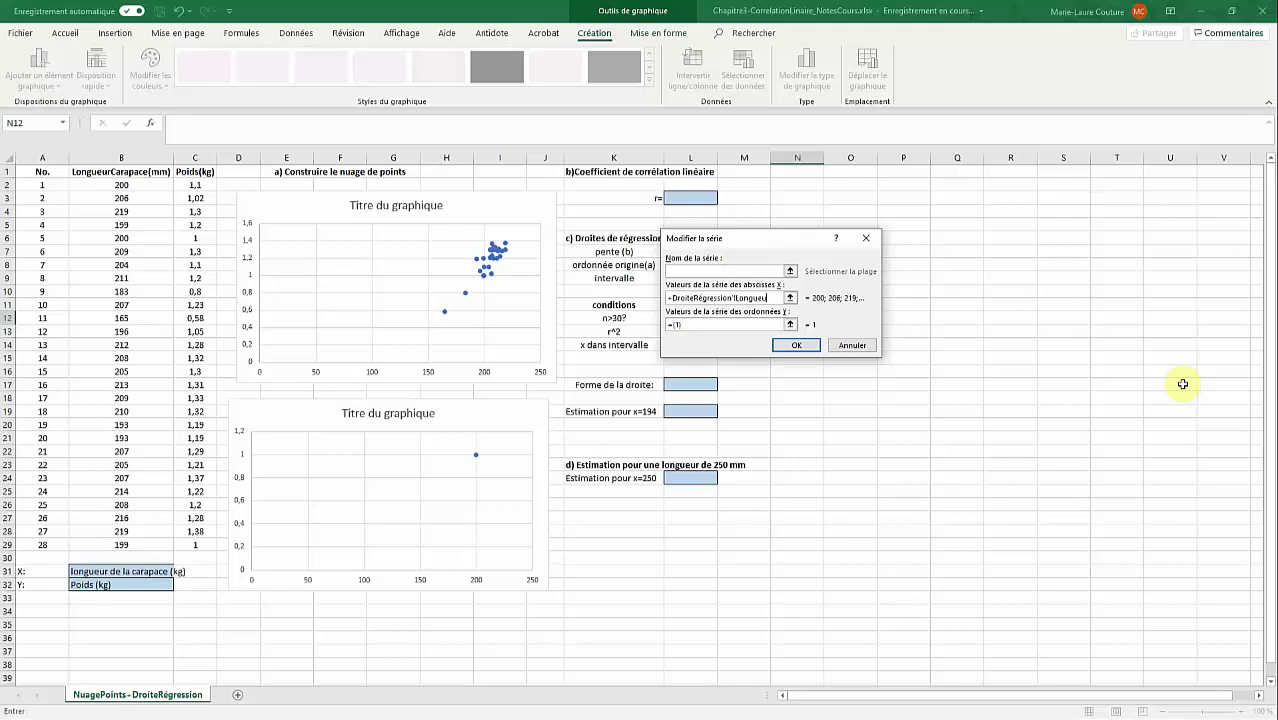
{"action": "type", "text": "rCarapace_mm"}
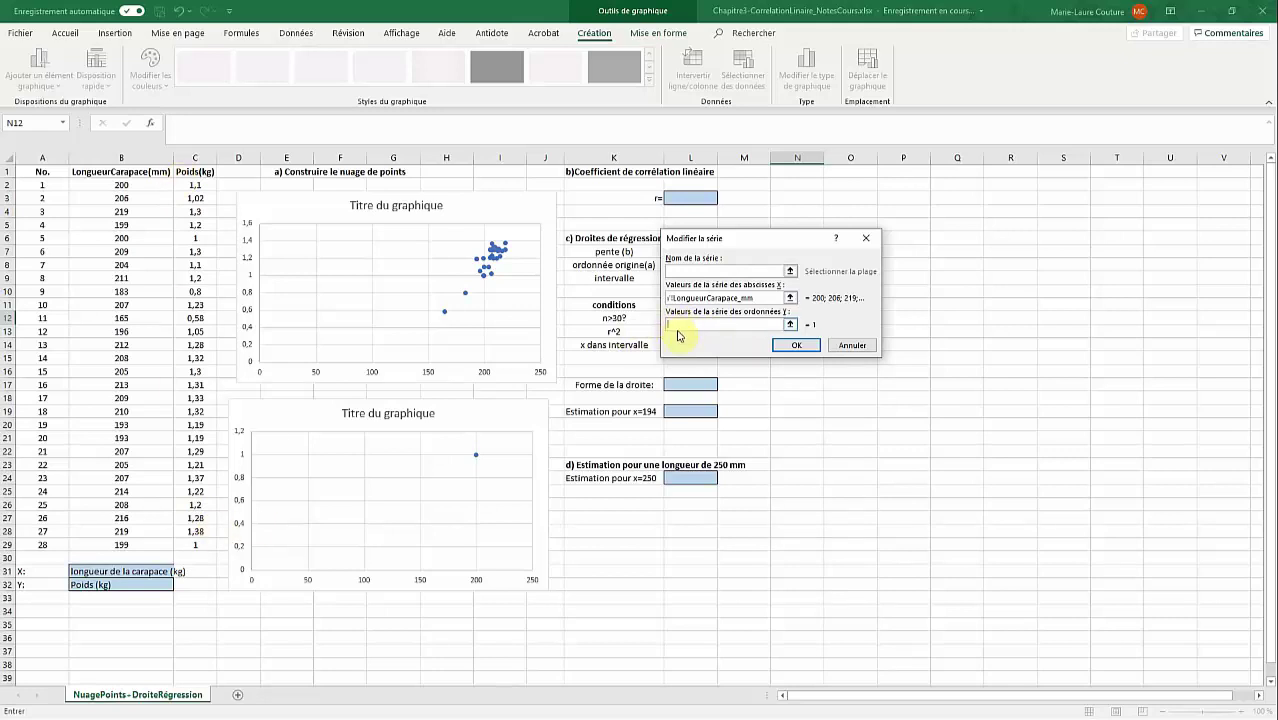
Step: Set the new series' Y values to the named range Poids_kg, confirm the series and close the data source dialog
{"action": "left_click", "coordinate": [746, 186]}
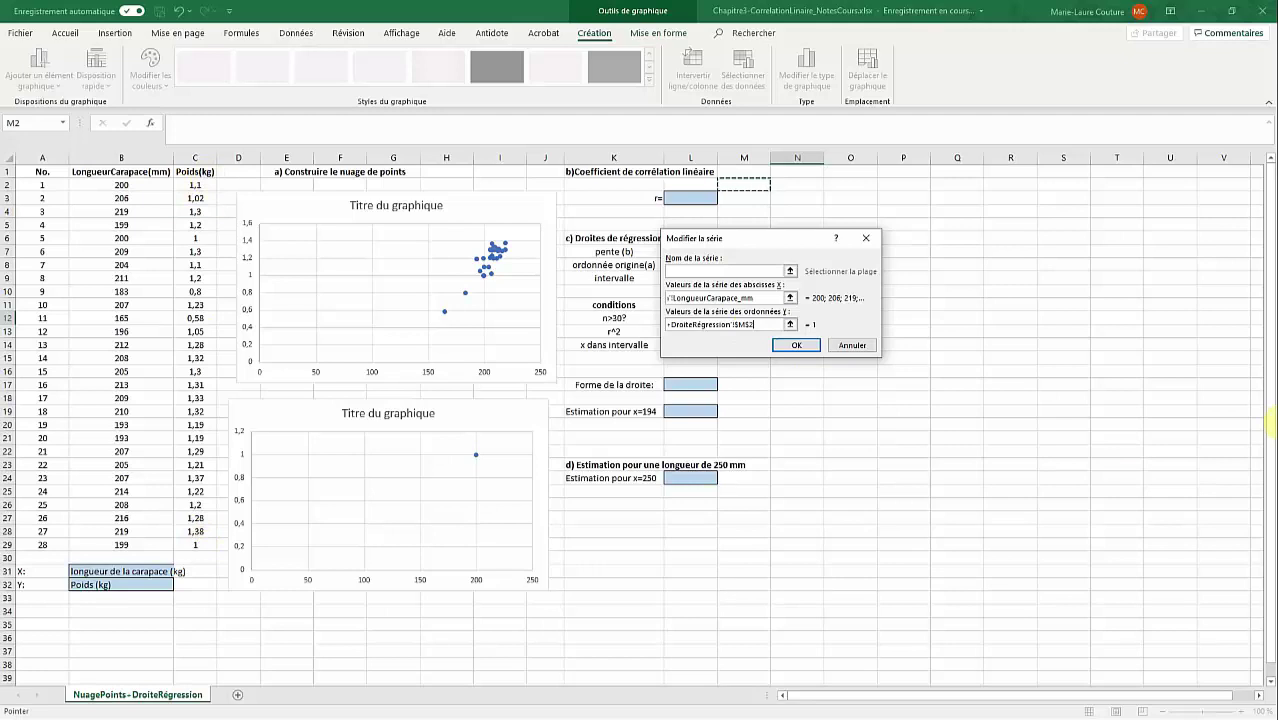
{"action": "key", "text": "BackSpace"}
{"action": "key", "text": "BackSpace"}
{"action": "key", "text": "BackSpace"}
{"action": "key", "text": "BackSpace"}
{"action": "type", "text": "Po"}
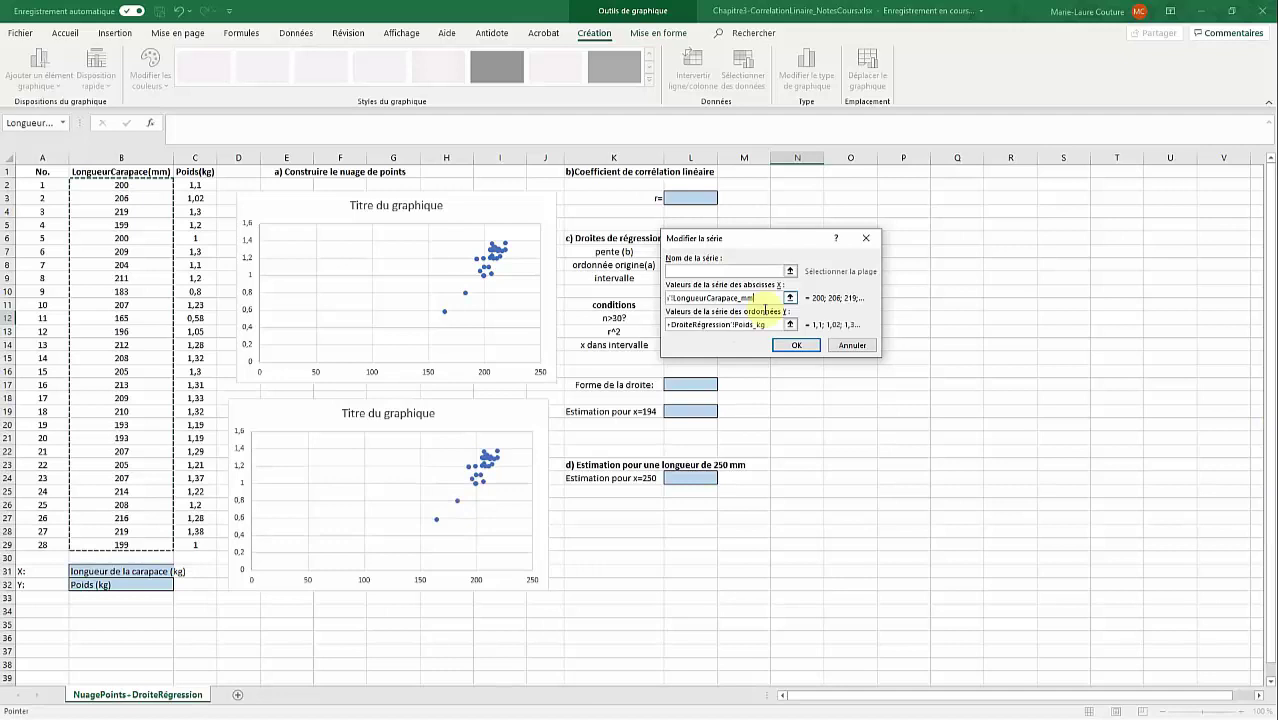
{"action": "type", "text": "ids_kg"}
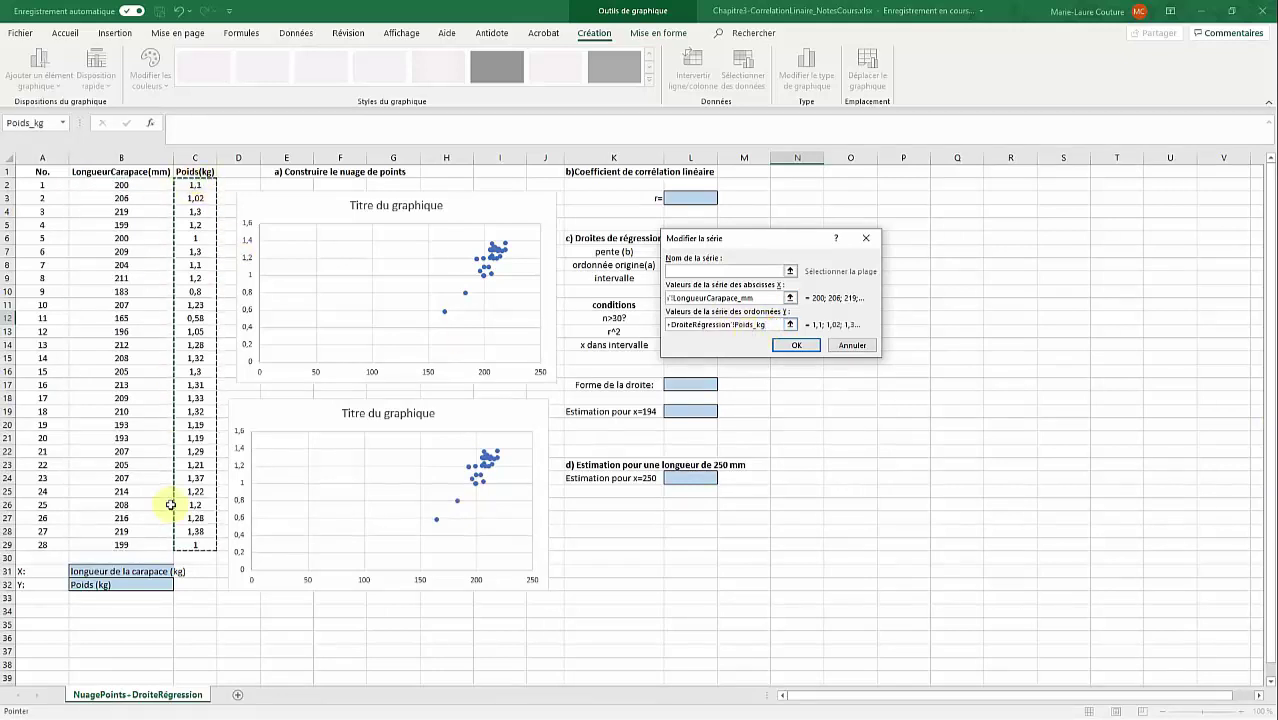
{"action": "left_click", "coordinate": [793, 345]}
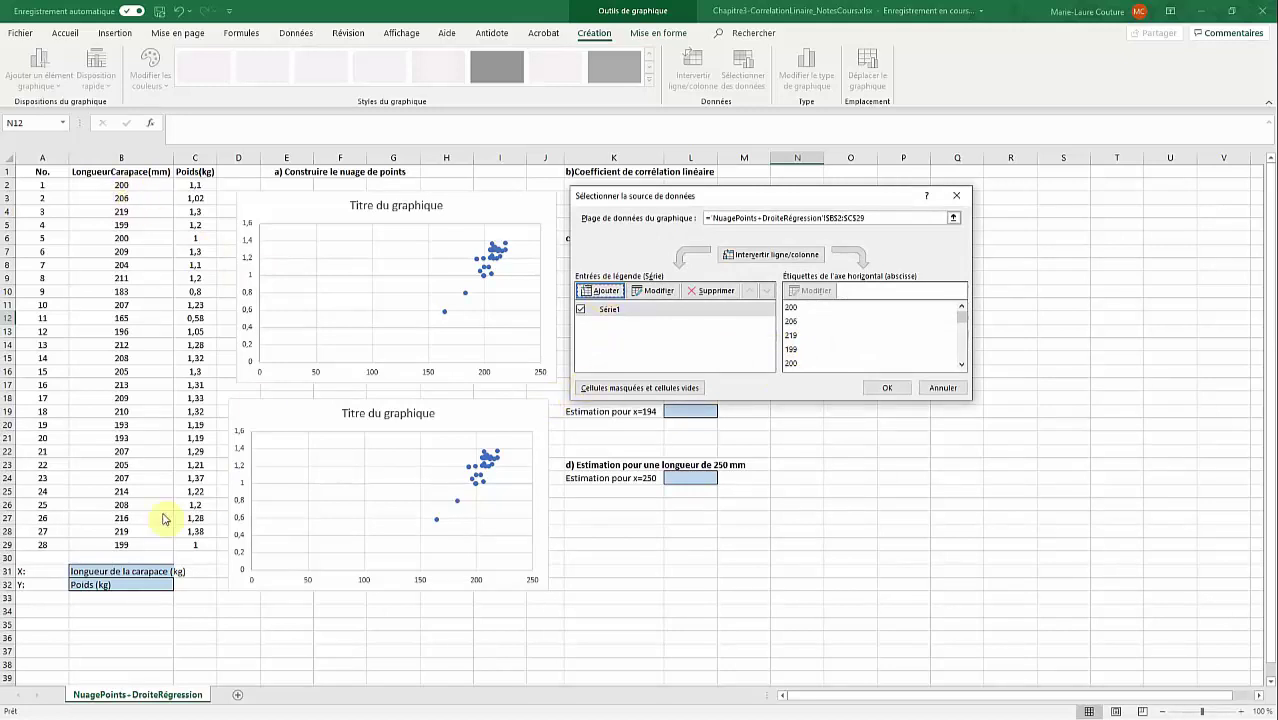
{"action": "key", "text": "Escape"}
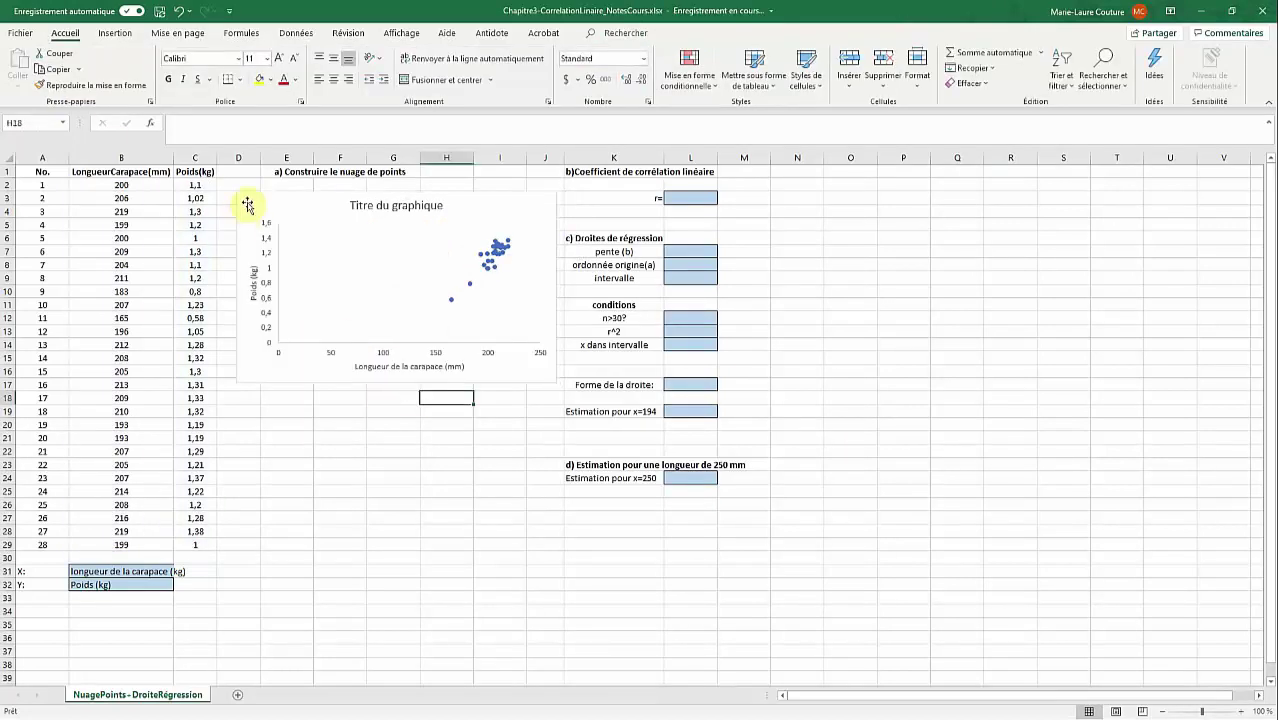
Step: Title the chart "Figure 3.3- Poids de 28 tortues de bois en fonction de la longueur de la carapace (partie dossière), rivière Huron, 2000 à 2014"
{"action": "left_click", "coordinate": [250, 208]}
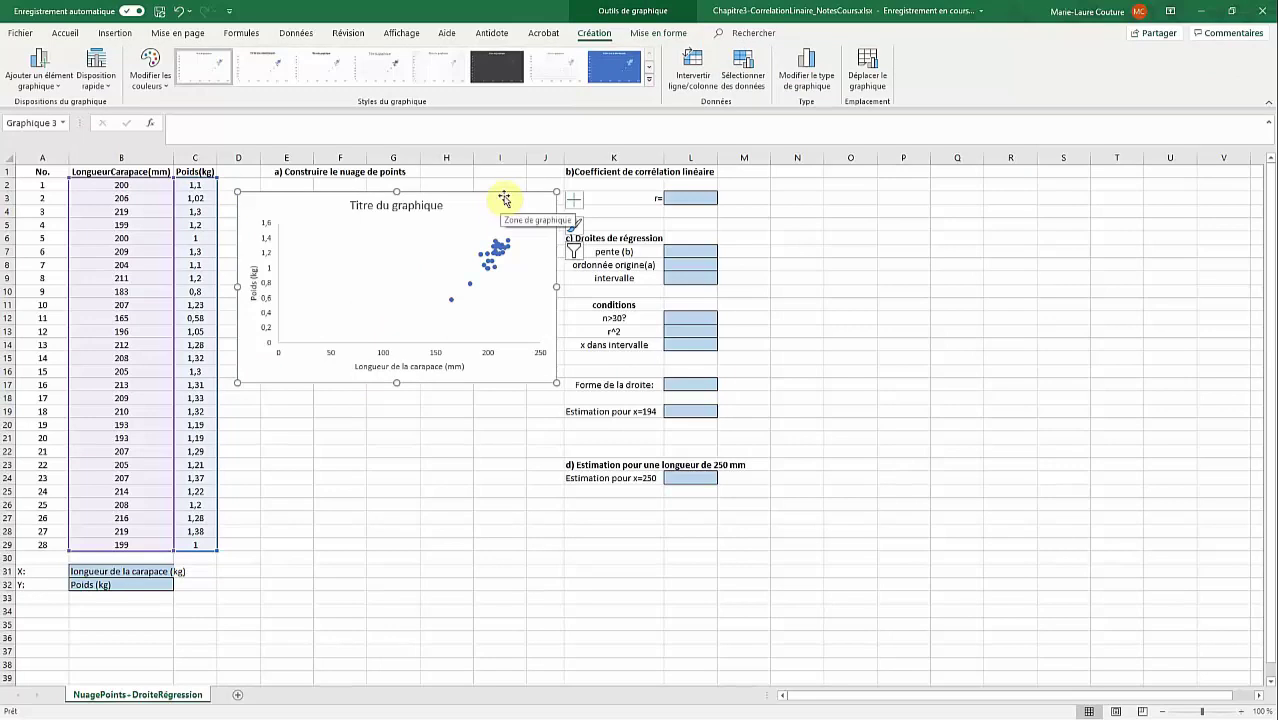
{"action": "double_click", "coordinate": [419, 203]}
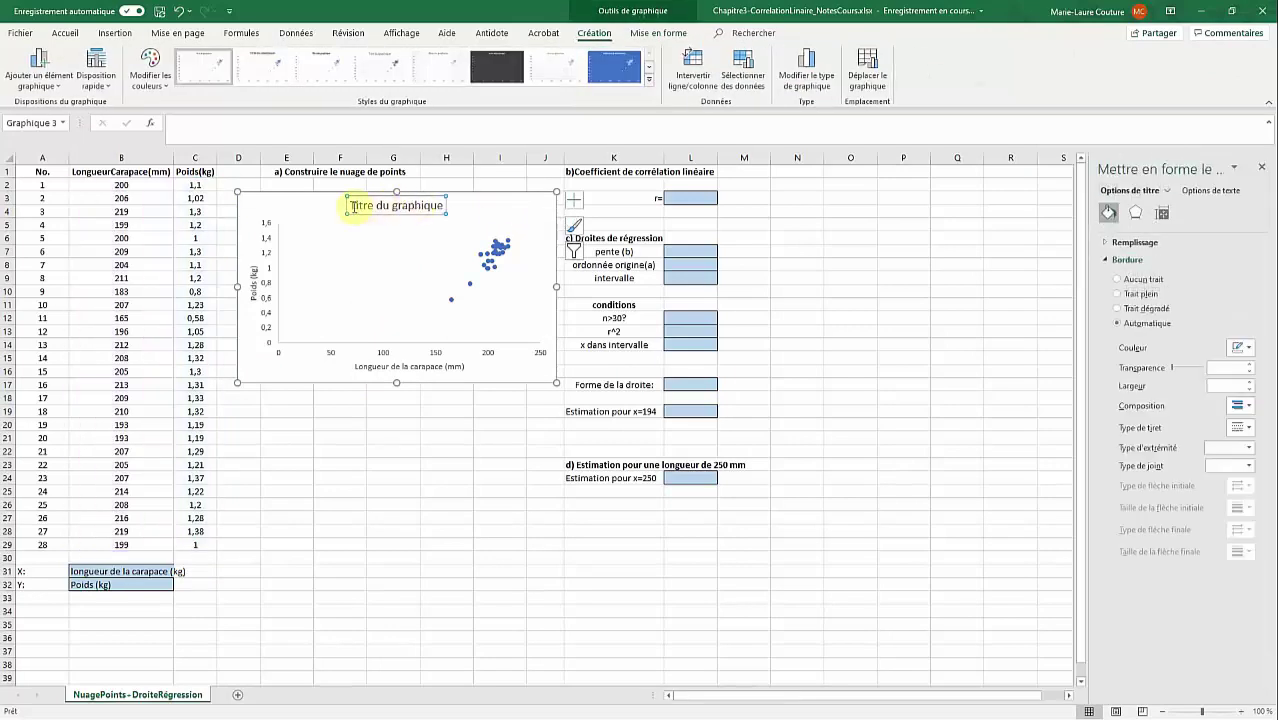
{"action": "left_click_drag", "start_coordinate": [353, 207], "coordinate": [416, 207]}
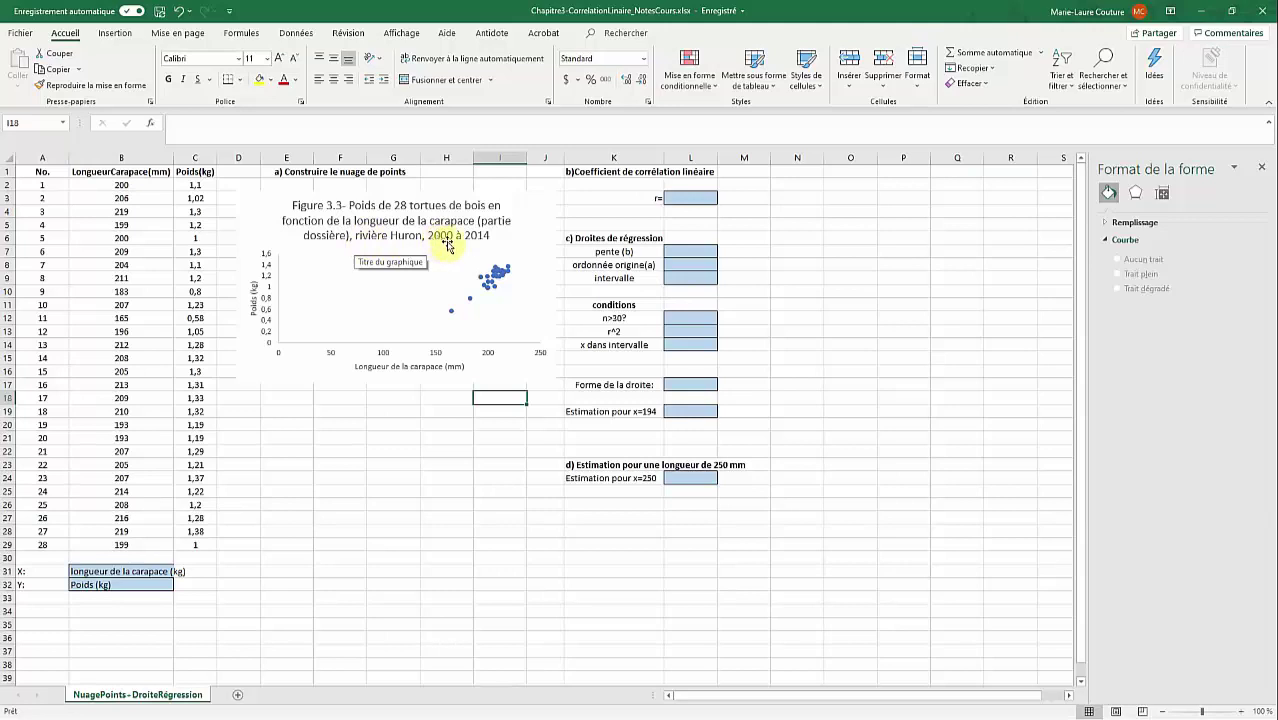
Step: Move the chart title below the horizontal axis title, reduce it to 12 pt with left alignment, and shift the chart slightly down
{"action": "left_click", "coordinate": [342, 208]}
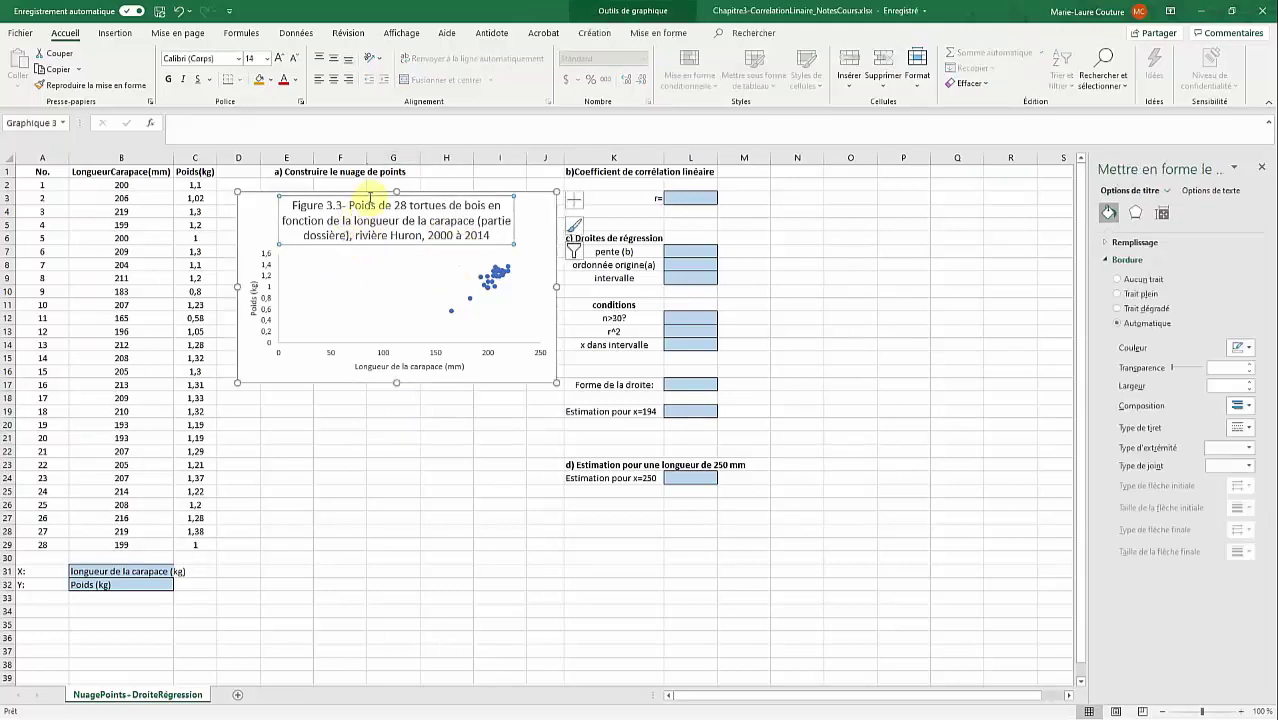
{"action": "left_click_drag", "start_coordinate": [362, 197], "coordinate": [358, 335]}
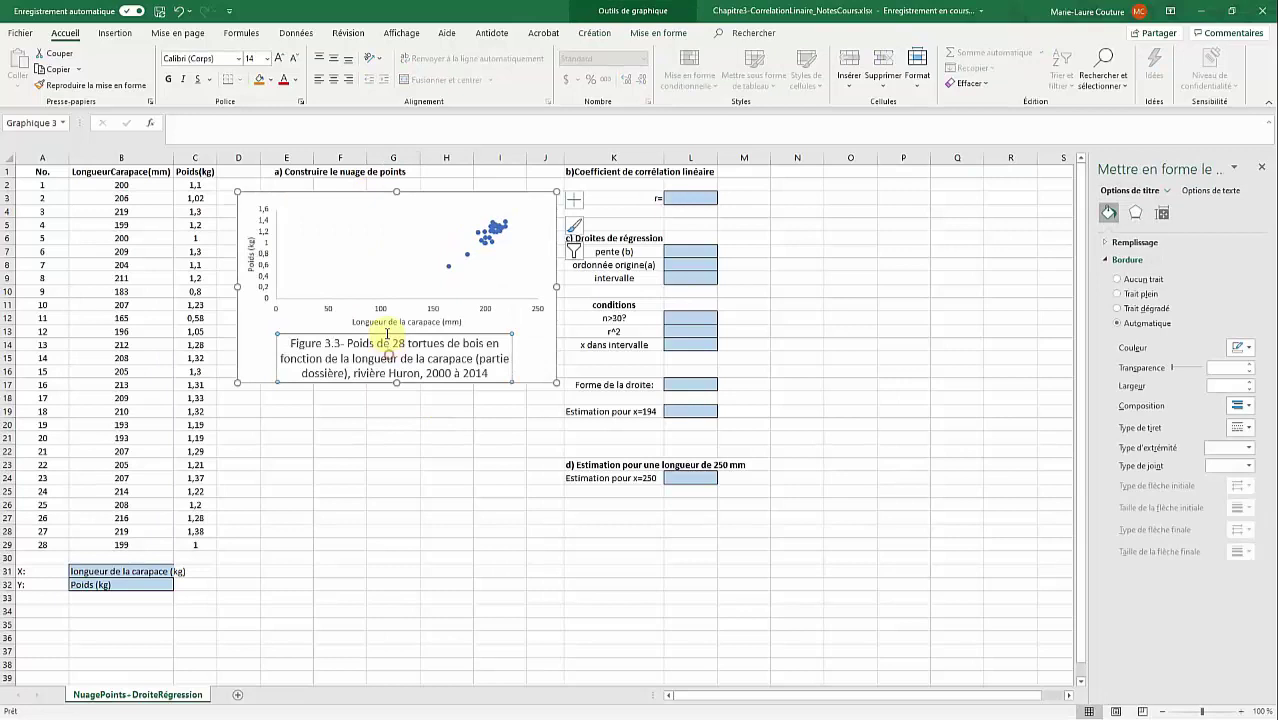
{"action": "left_click", "coordinate": [293, 62]}
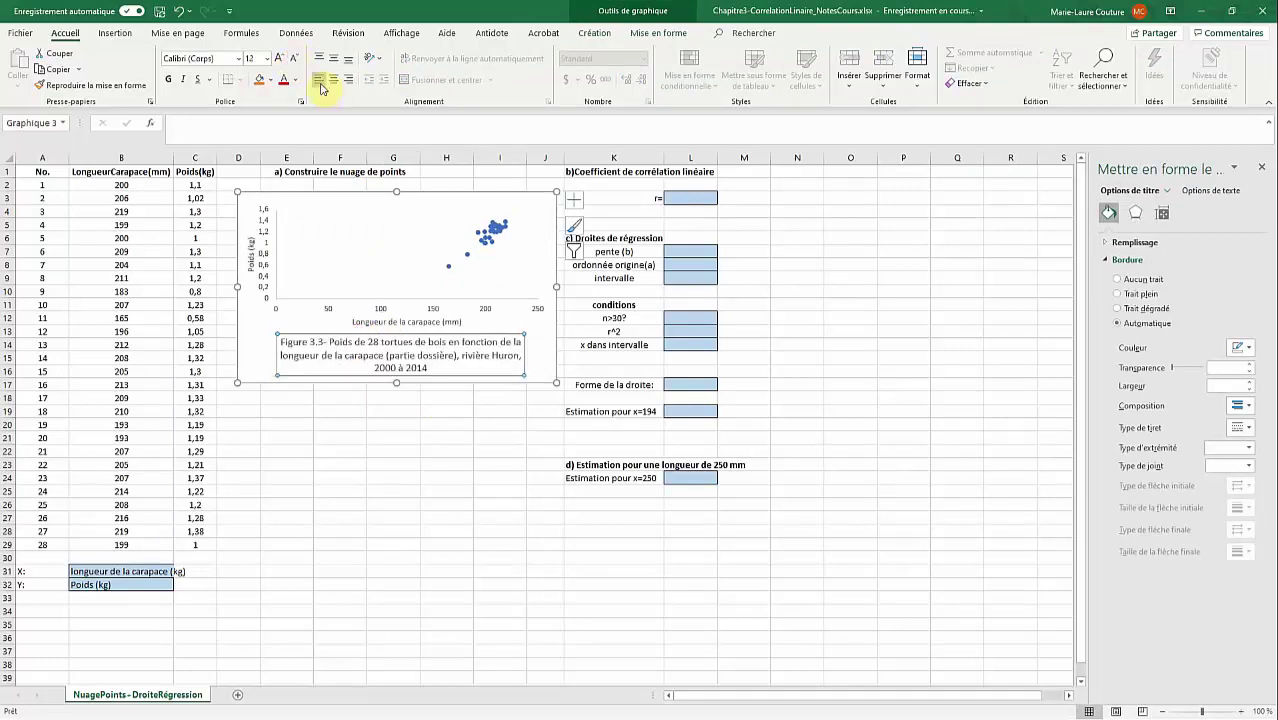
{"action": "left_click", "coordinate": [321, 87]}
{"action": "left_click_drag", "start_coordinate": [547, 219], "coordinate": [538, 235]}
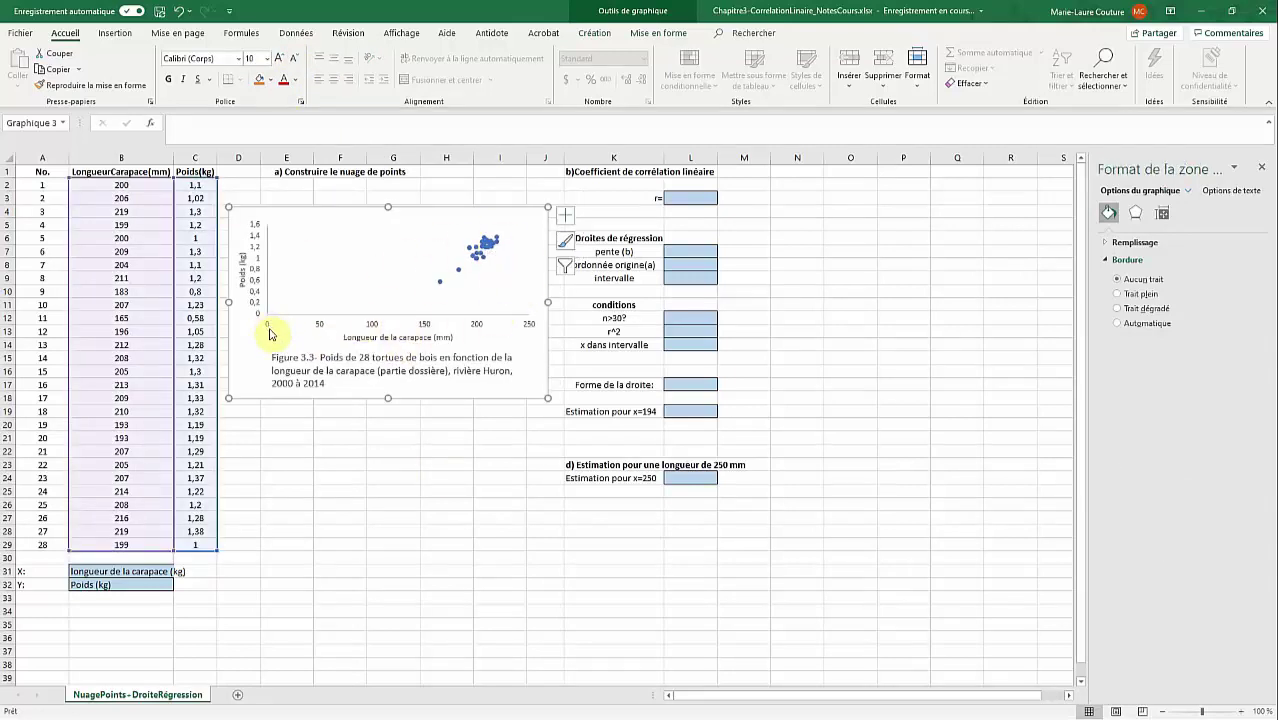
Step: Set the horizontal axis bounds to a minimum of 150 and a maximum of 230, with major tick marks outside (À l'extérieur)
{"action": "left_click", "coordinate": [397, 325]}
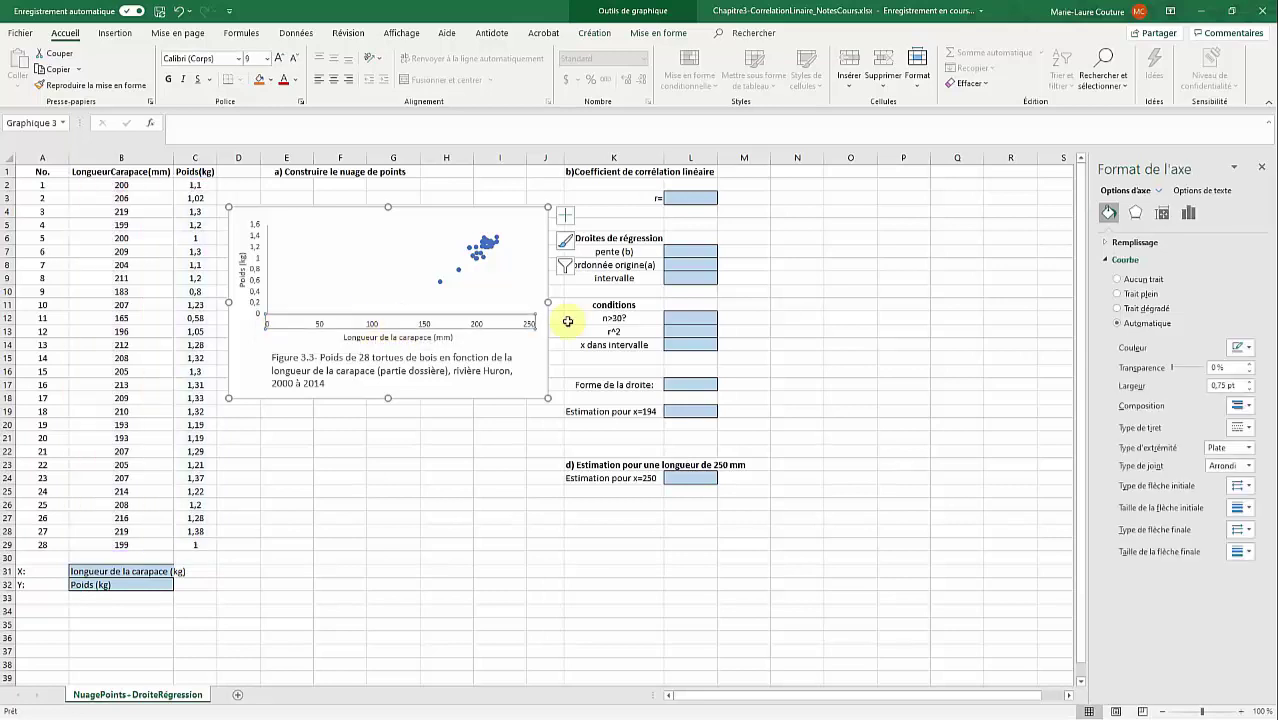
{"action": "left_click", "coordinate": [1189, 216]}
{"action": "left_click", "coordinate": [1106, 243]}
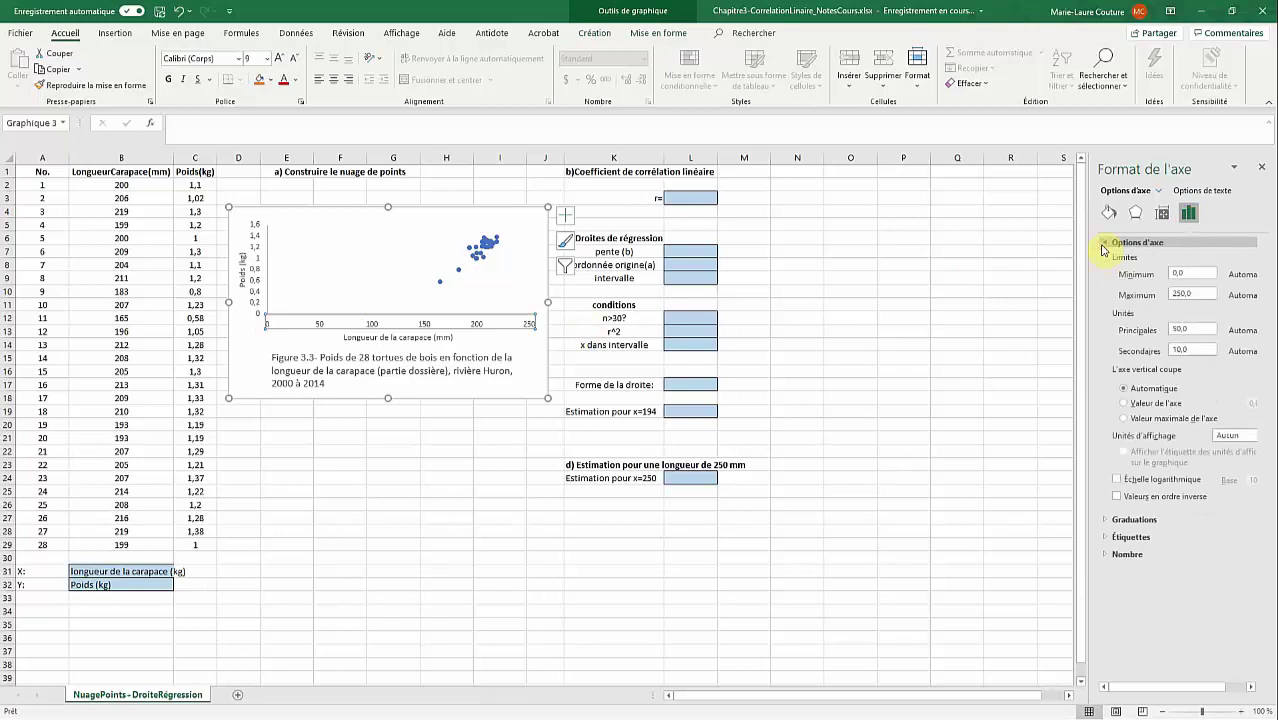
{"action": "left_click_drag", "start_coordinate": [1198, 276], "coordinate": [1170, 276]}
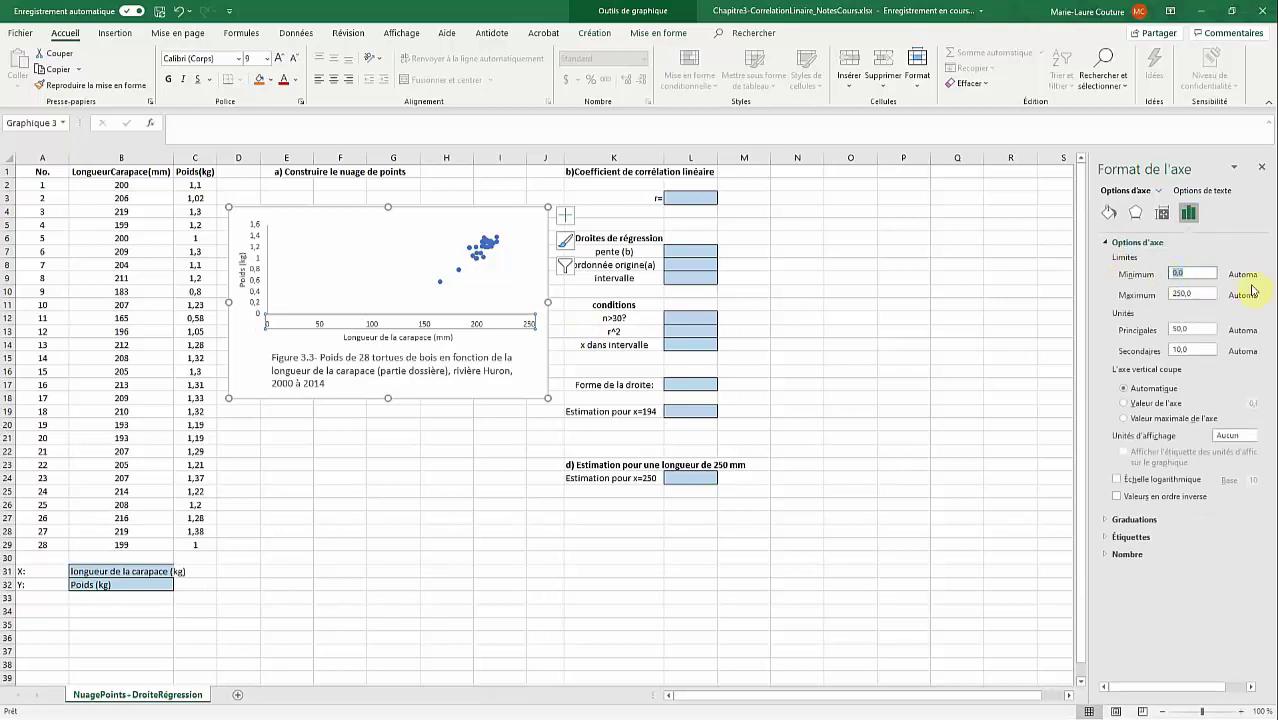
{"action": "type", "text": "150"}
{"action": "key", "text": "Tab"}
{"action": "type", "text": "230,0"}
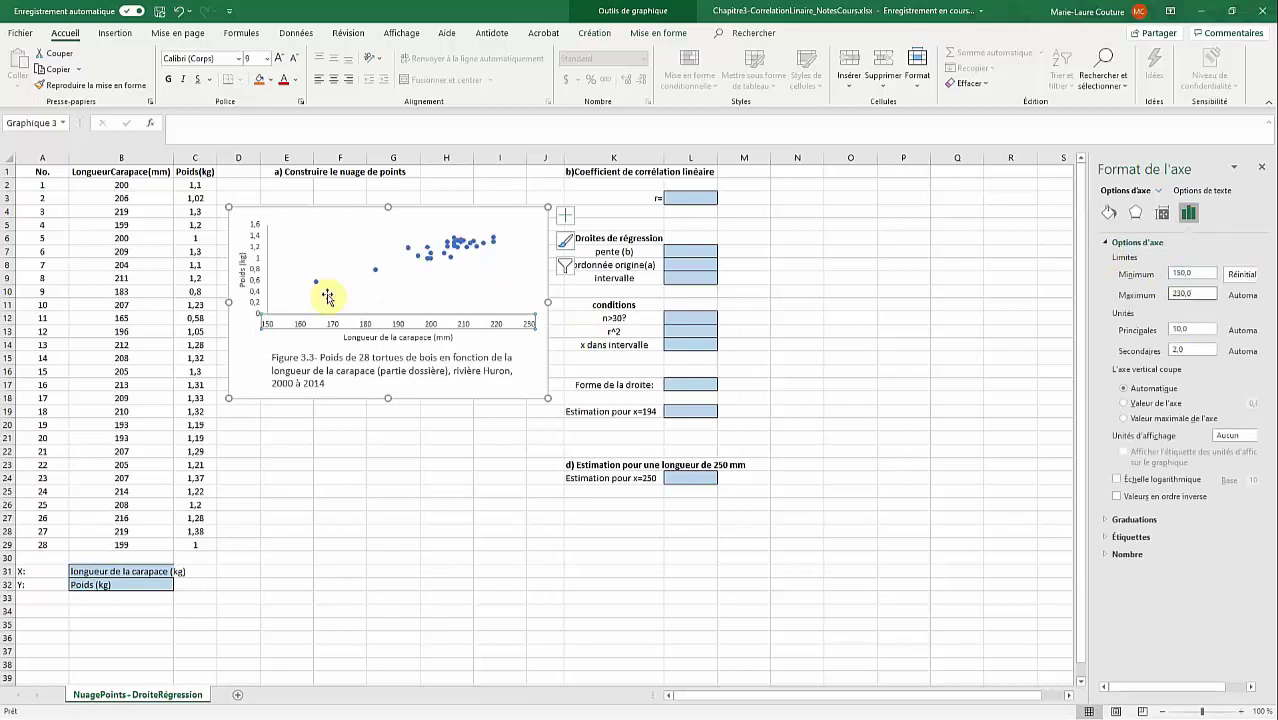
{"action": "left_click", "coordinate": [1100, 521]}
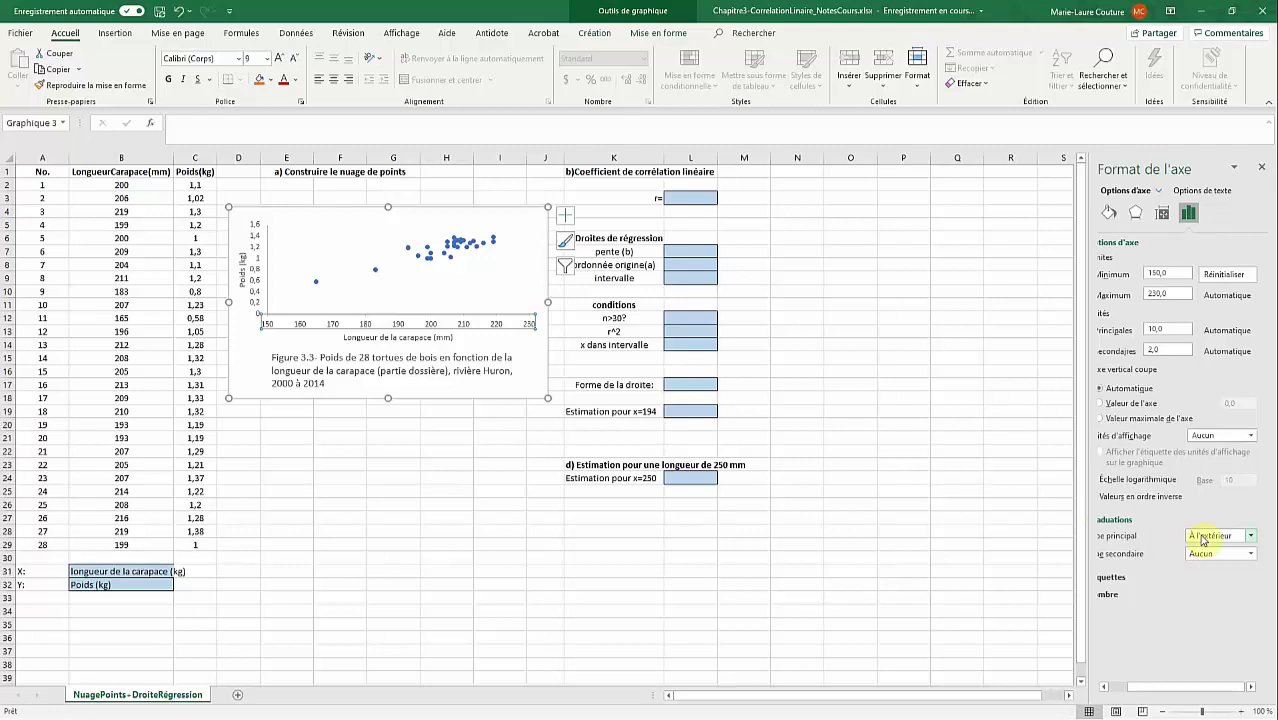
{"action": "left_click", "coordinate": [288, 464]}
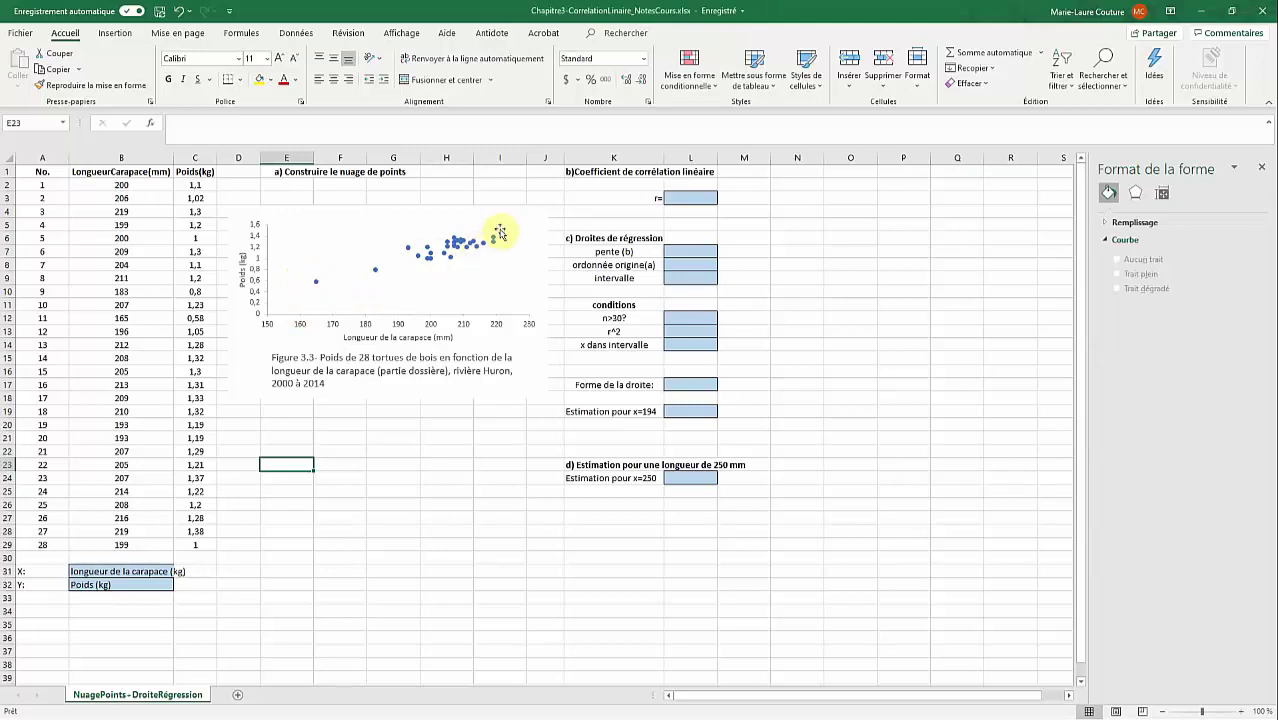
Step: Add a linear trendline to the scatter series through the additional trendline options
{"action": "left_click", "coordinate": [430, 260]}
{"action": "left_click", "coordinate": [590, 33]}
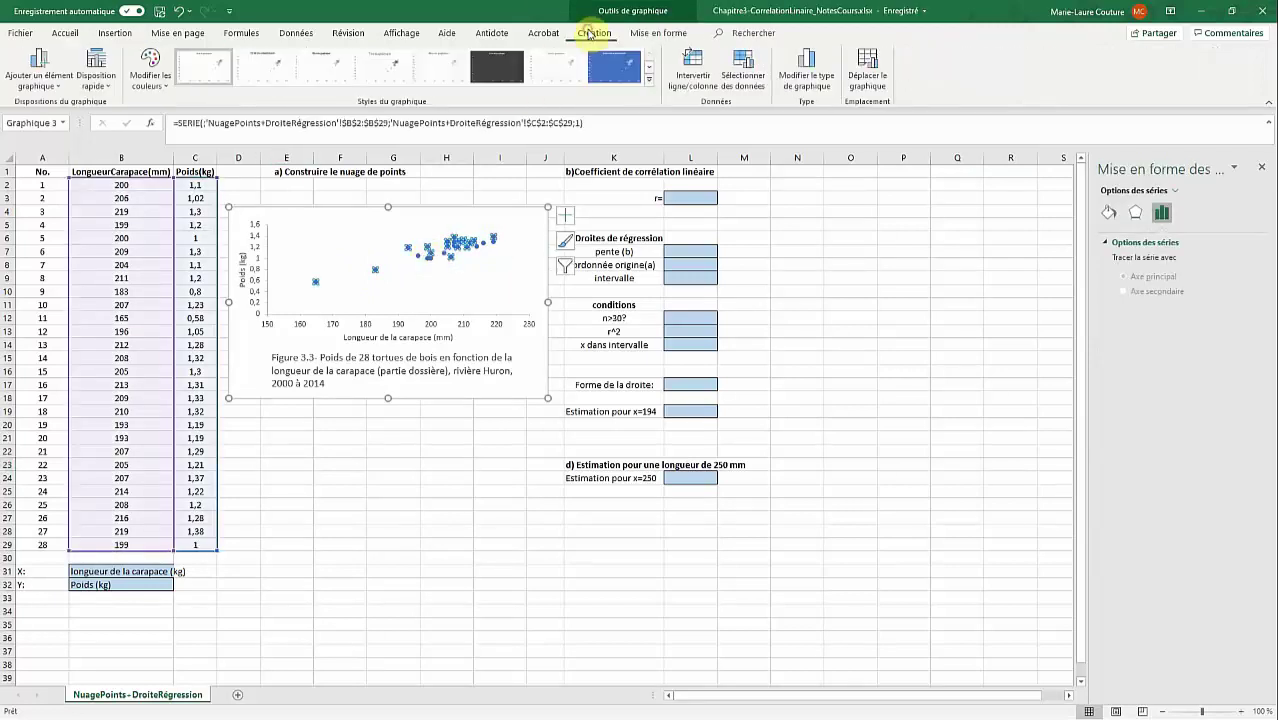
{"action": "left_click", "coordinate": [58, 88]}
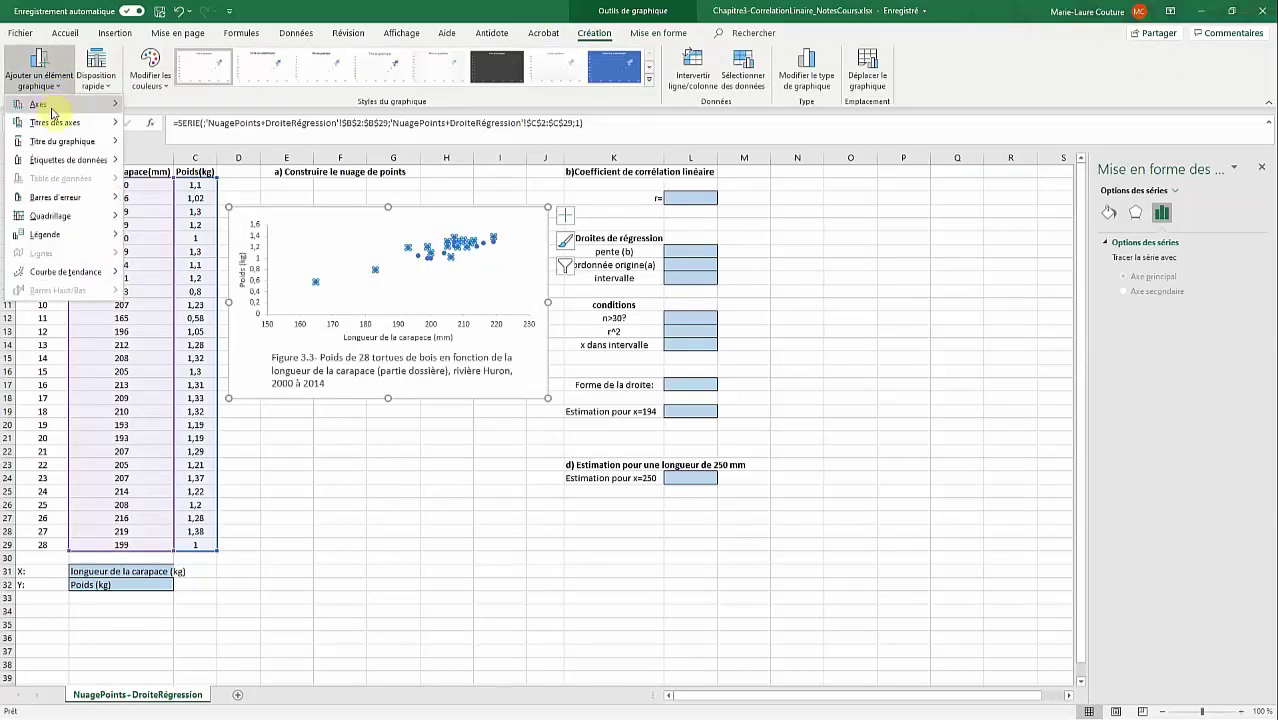
{"action": "mouse_move", "coordinate": [89, 280]}
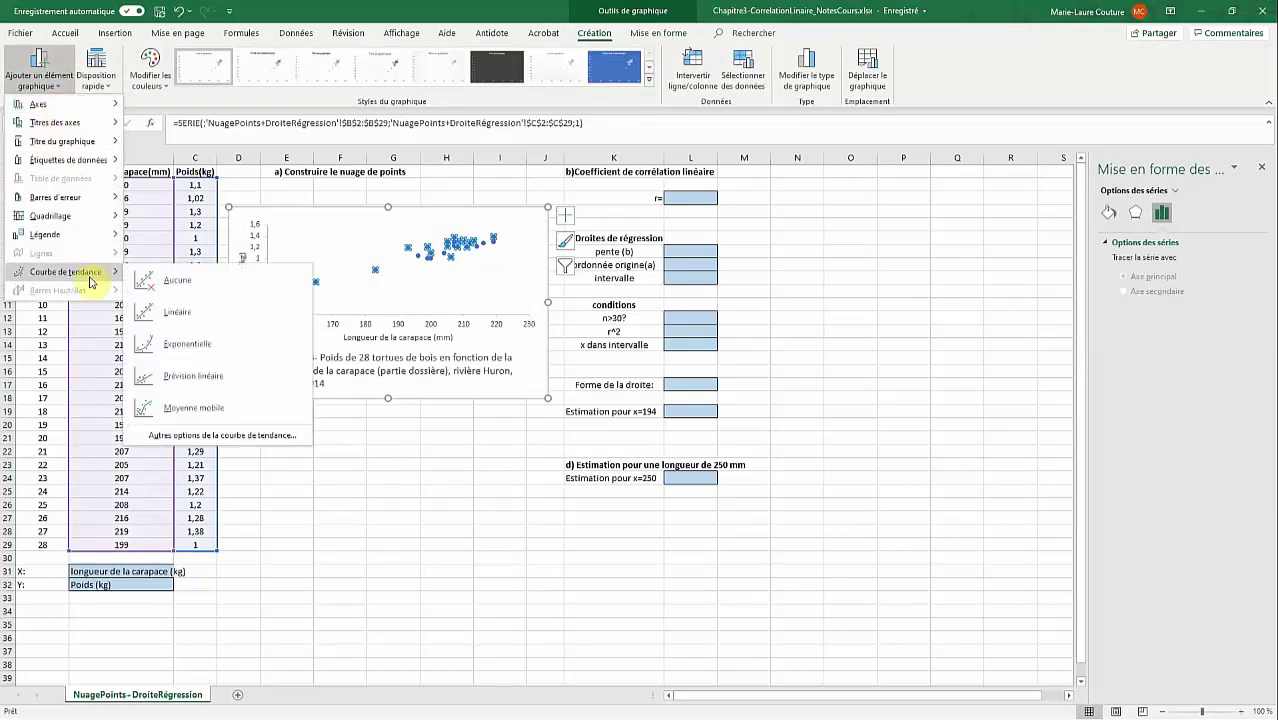
{"action": "left_click", "coordinate": [221, 437]}
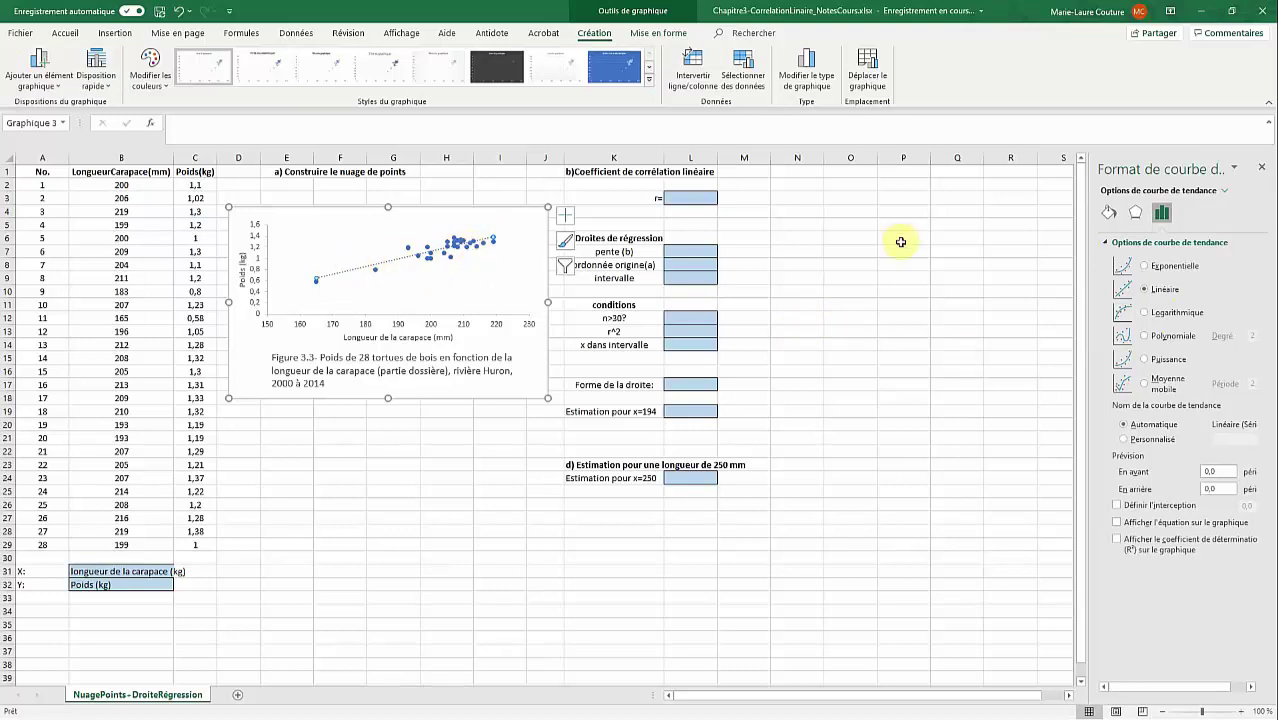
Step: Change the trendline's dash type to a solid line
{"action": "left_click", "coordinate": [1108, 214]}
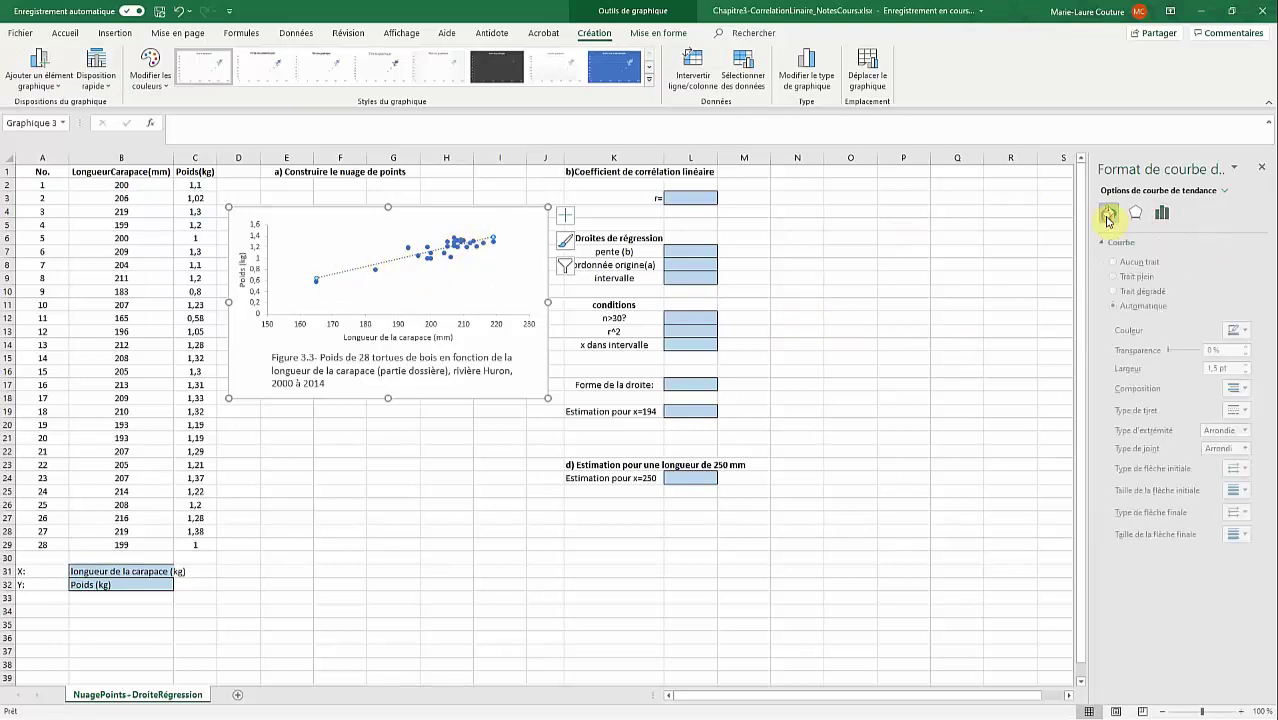
{"action": "left_click", "coordinate": [1238, 411]}
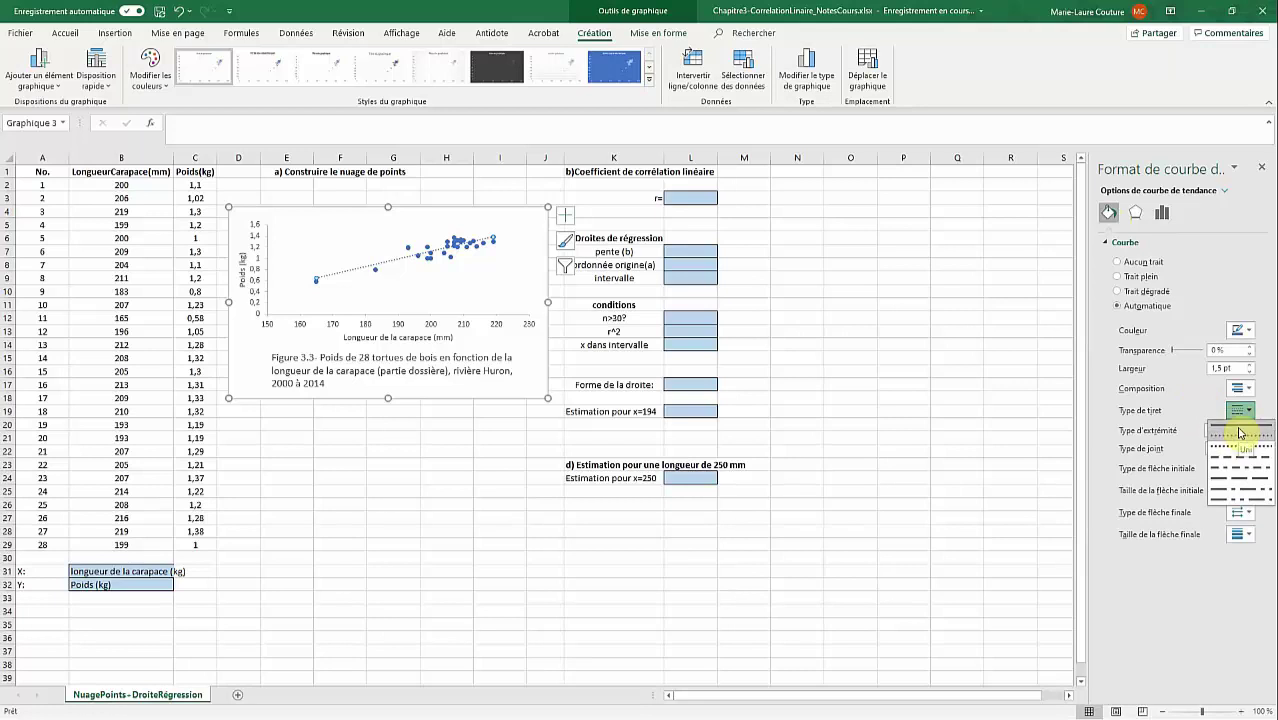
{"action": "left_click", "coordinate": [1238, 432]}
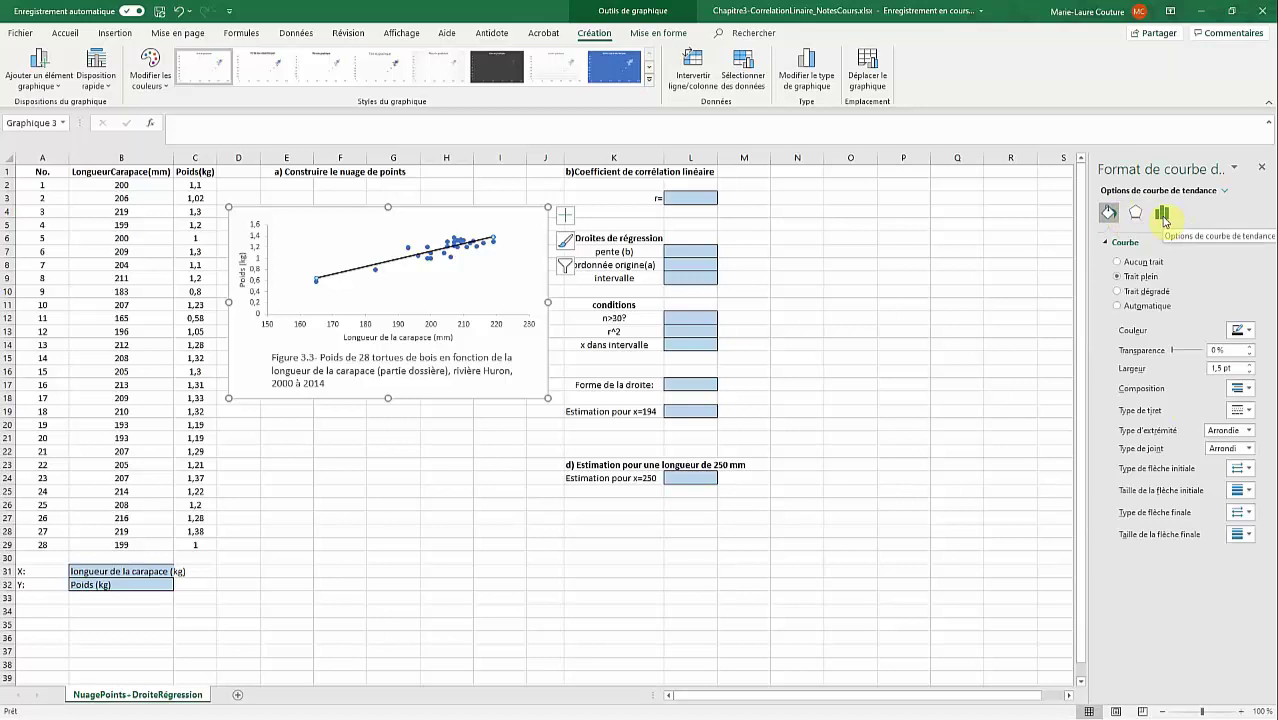
Step: Display the trendline's equation and R² coefficient on the chart, placing the equation label just above the data points
{"action": "left_click", "coordinate": [1162, 216]}
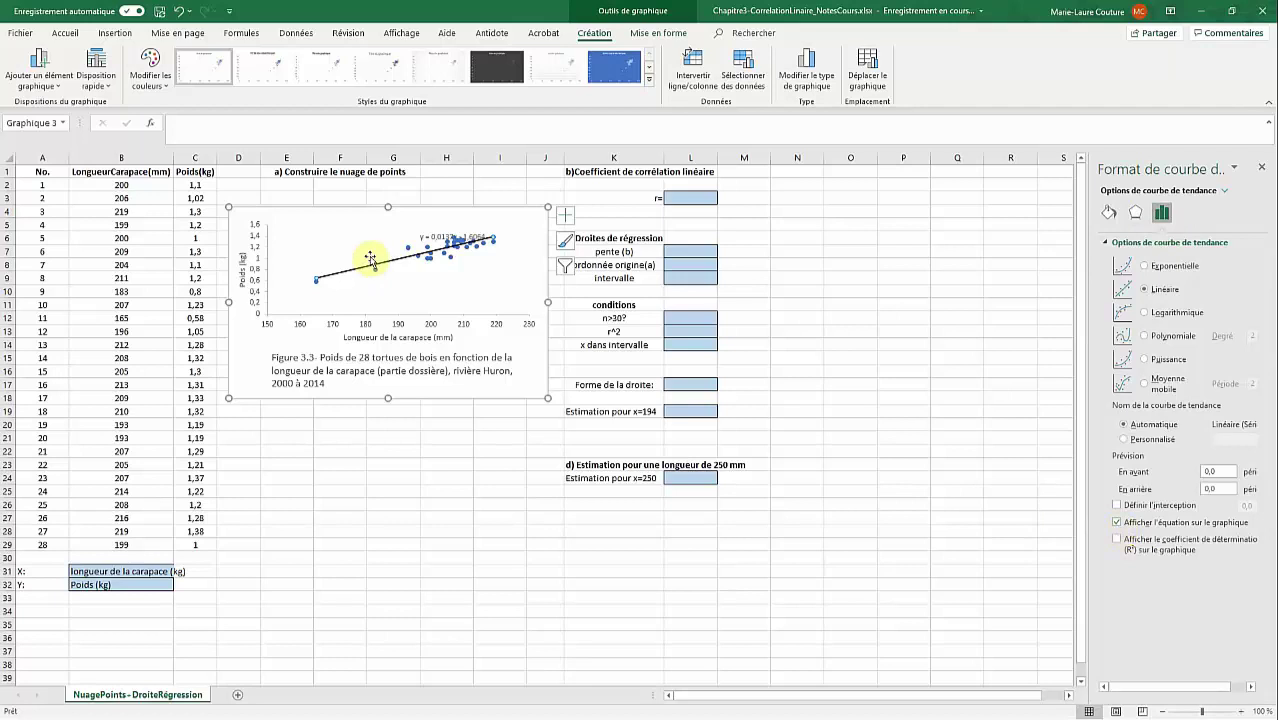
{"action": "left_click_drag", "start_coordinate": [430, 239], "coordinate": [428, 225]}
{"action": "left_click", "coordinate": [414, 252]}
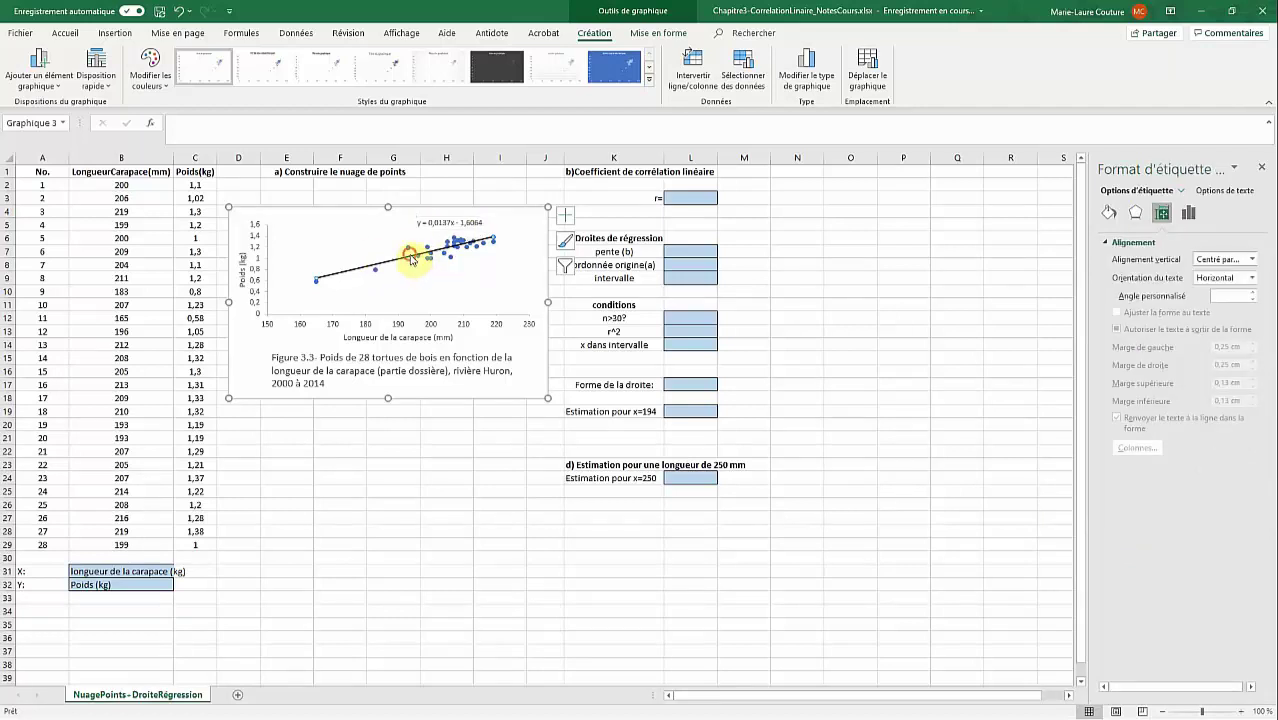
{"action": "left_click", "coordinate": [1116, 543]}
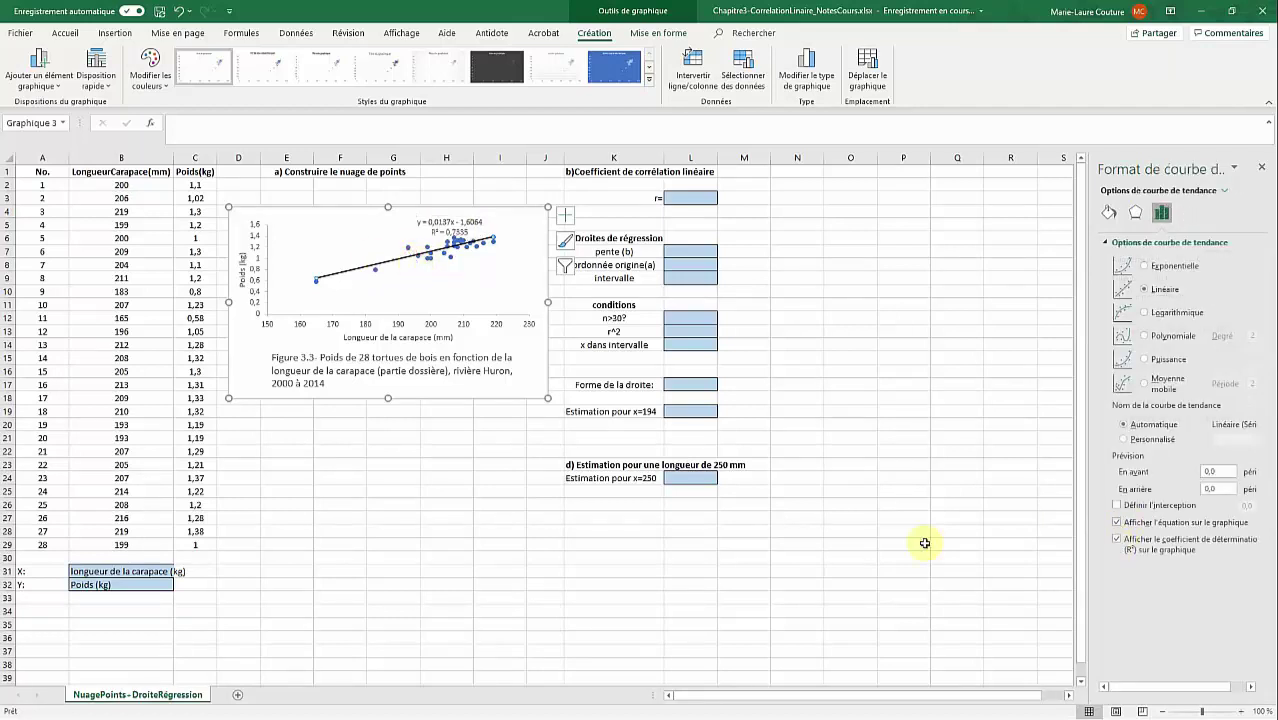
{"action": "key", "text": "Escape"}
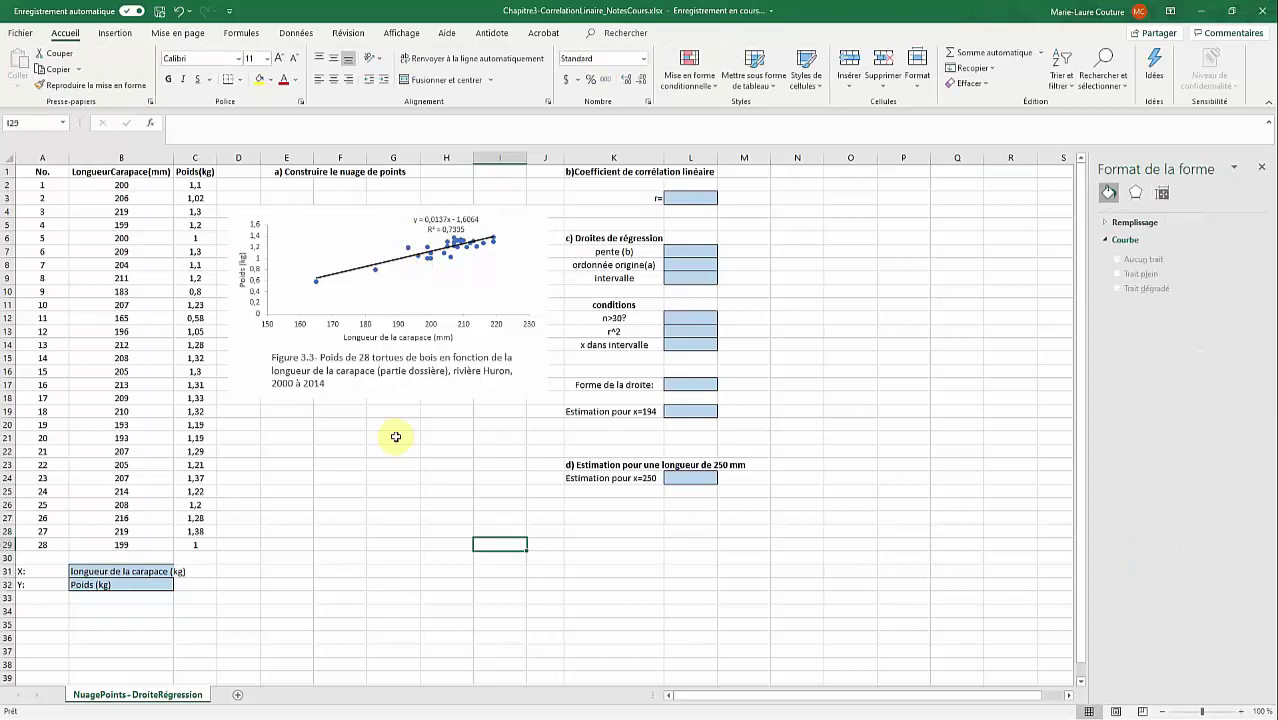